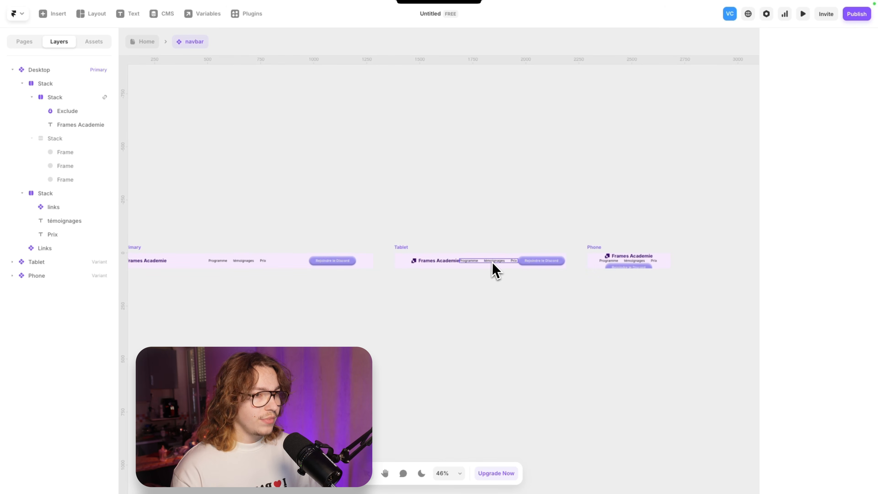
- Set the height of the navbar's Phone variant to Fit Content, keeping its vertical stack direction
{"action": "left_click", "coordinate": [453, 261]}
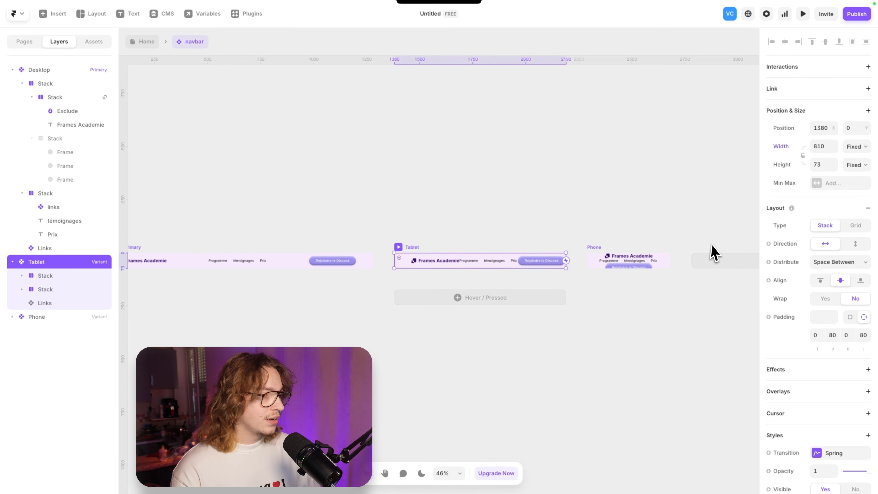
{"action": "scroll", "coordinate": [608, 249], "scroll_direction": "right", "scroll_amount": 3}
{"action": "left_click", "coordinate": [523, 247]}
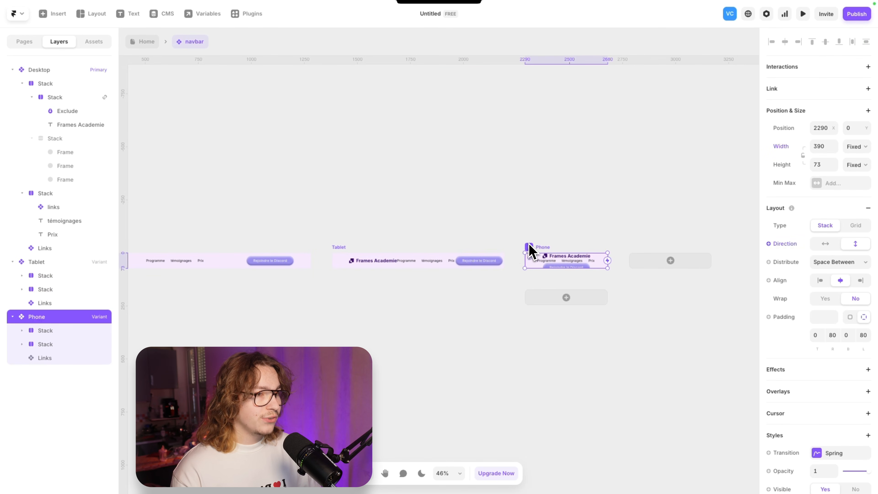
{"action": "key", "text": "shift+2"}
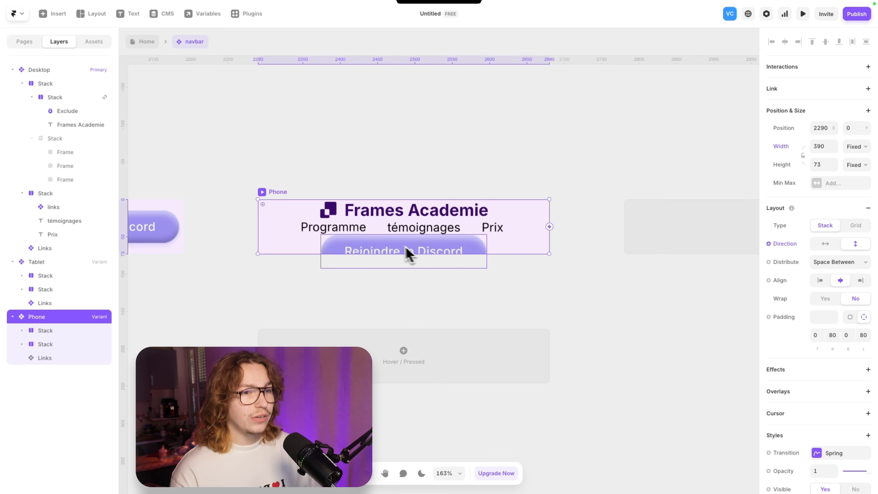
{"action": "scroll", "coordinate": [543, 261], "scroll_direction": "up", "scroll_amount": 1}
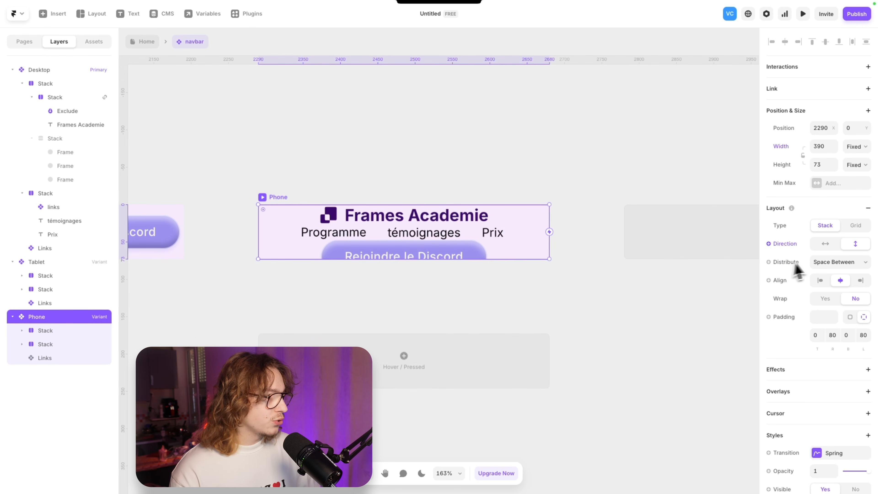
{"action": "left_click", "coordinate": [826, 245]}
{"action": "left_click", "coordinate": [856, 245]}
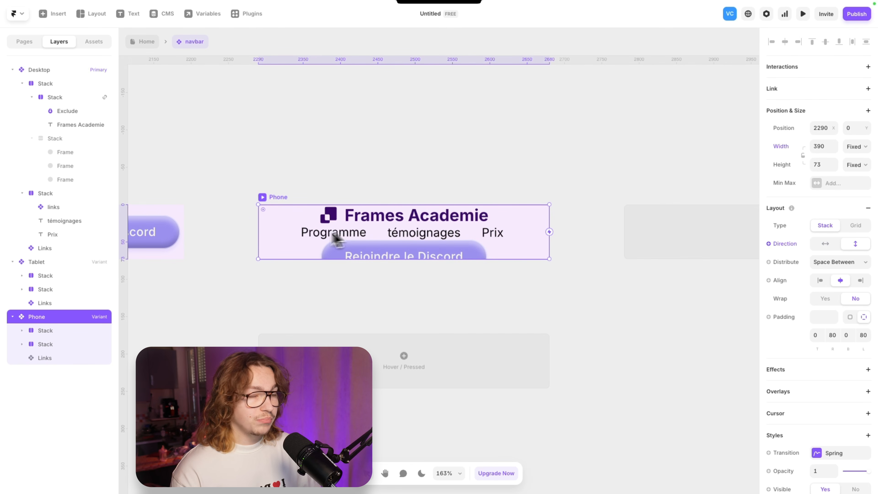
{"action": "left_click", "coordinate": [856, 166]}
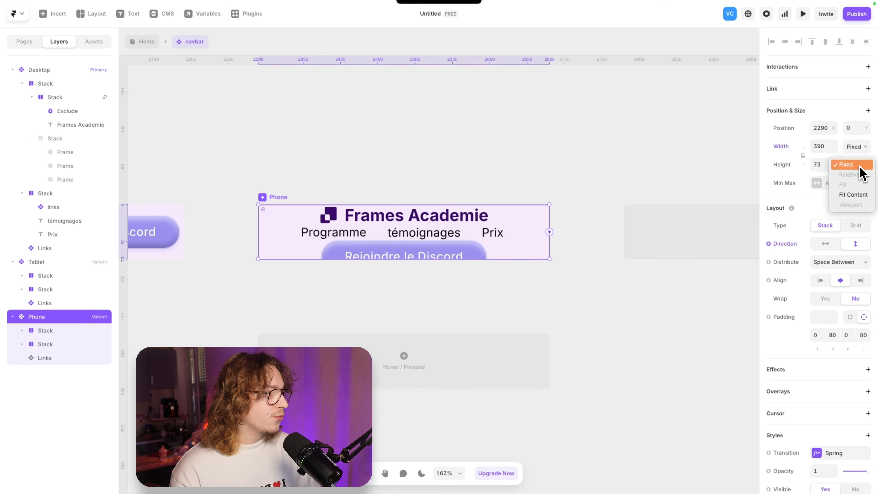
{"action": "left_click", "coordinate": [856, 195]}
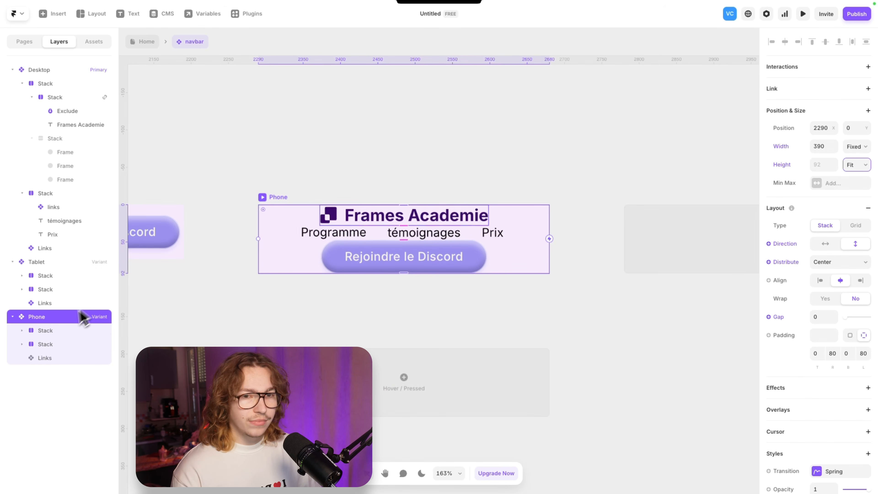
- Hide the navigation links stack and the Discord button in the Phone variant
{"action": "left_click", "coordinate": [54, 344]}
{"action": "left_click", "coordinate": [57, 399], "text": "shift"}
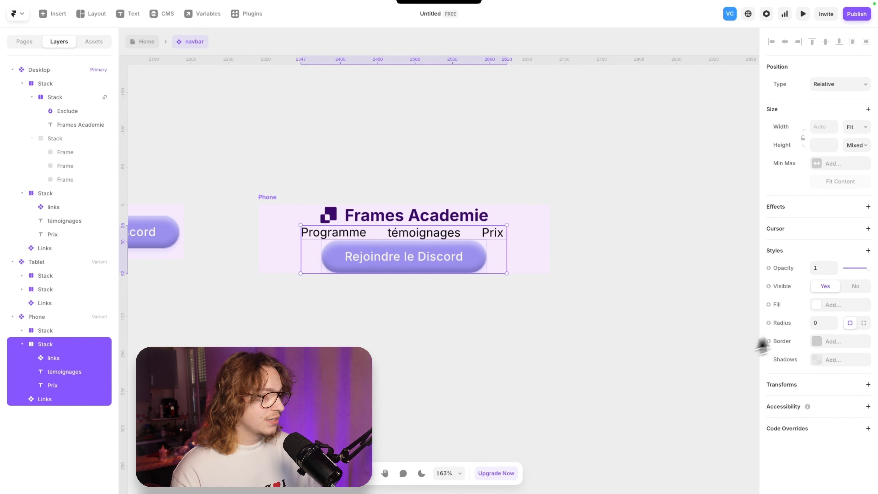
{"action": "left_click", "coordinate": [857, 287]}
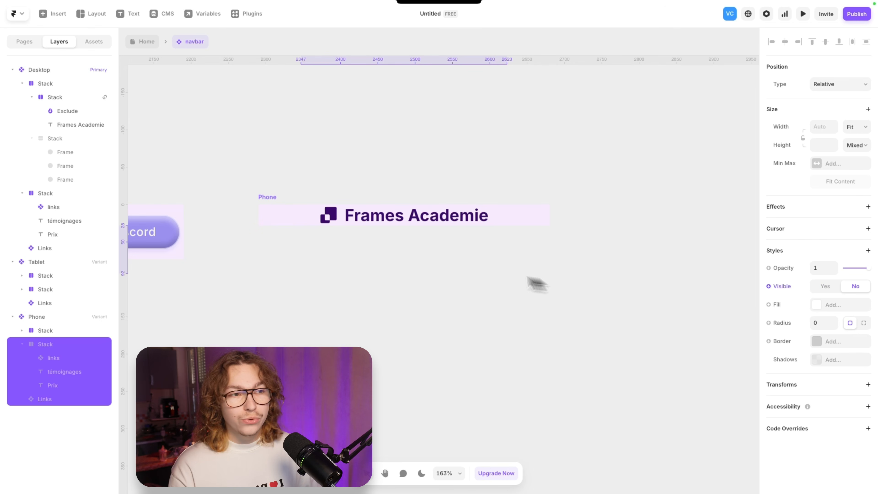
- Set the Phone variant's height to a fixed 72
{"action": "left_click", "coordinate": [270, 197]}
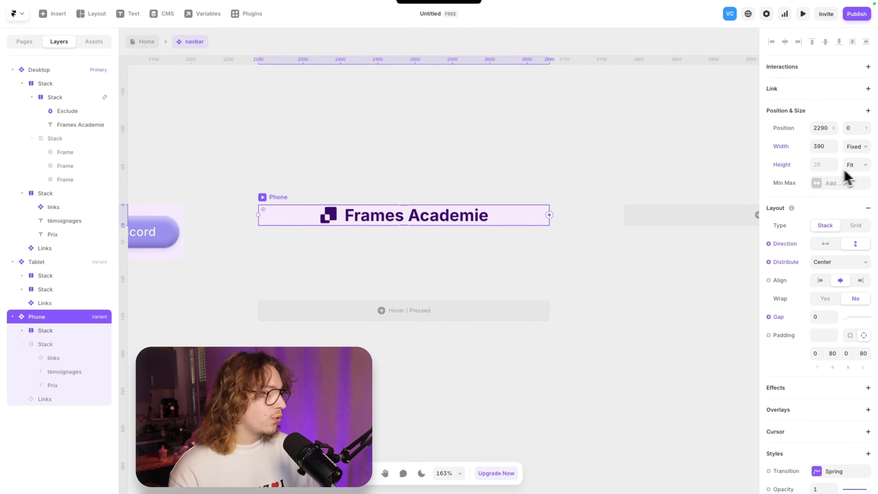
{"action": "left_click", "coordinate": [818, 169]}
{"action": "key", "text": "Return"}
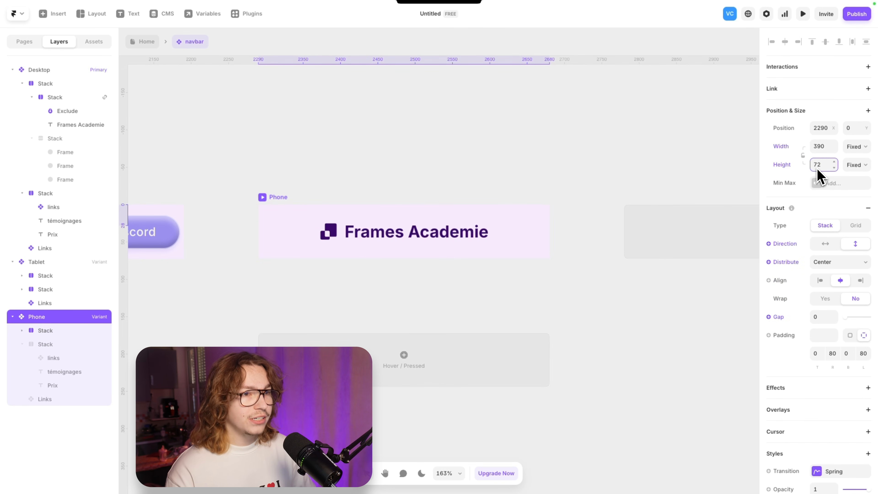
- Set the width of the Phone variant's outer logo stack to Fill
{"action": "double_click", "coordinate": [344, 235]}
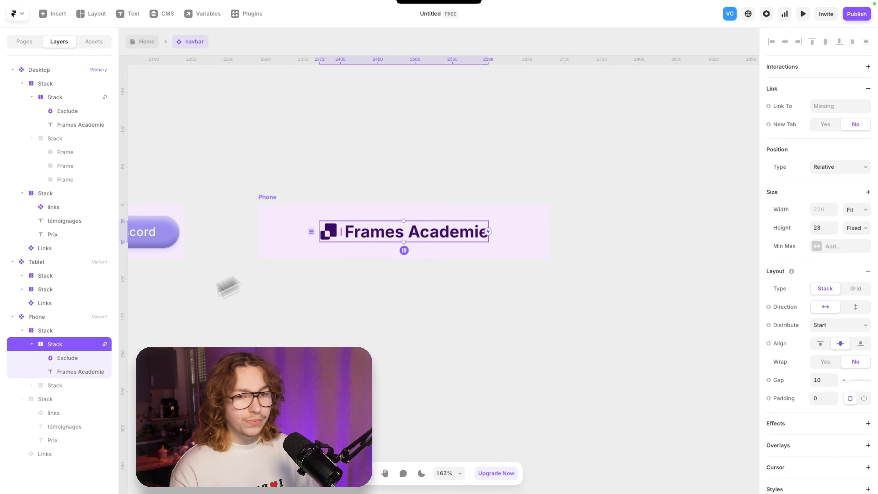
{"action": "left_click", "coordinate": [69, 333]}
{"action": "left_click", "coordinate": [857, 170]}
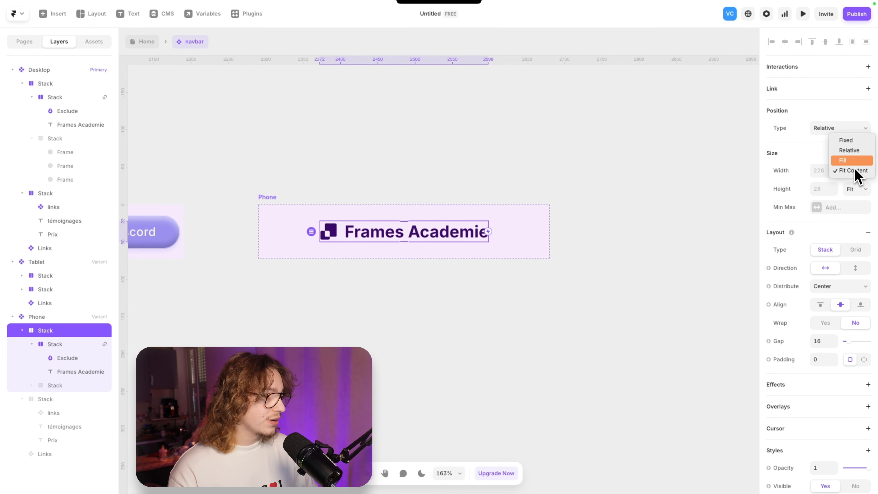
{"action": "left_click", "coordinate": [855, 162]}
- Set the Phone variant's right and left padding to 16 each
{"action": "left_click", "coordinate": [281, 207]}
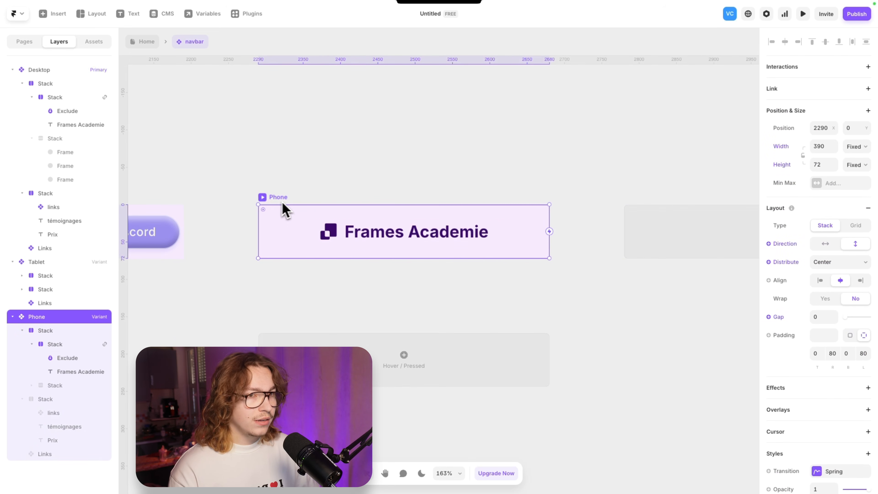
{"action": "type", "text": "16"}
{"action": "key", "text": "Tab"}
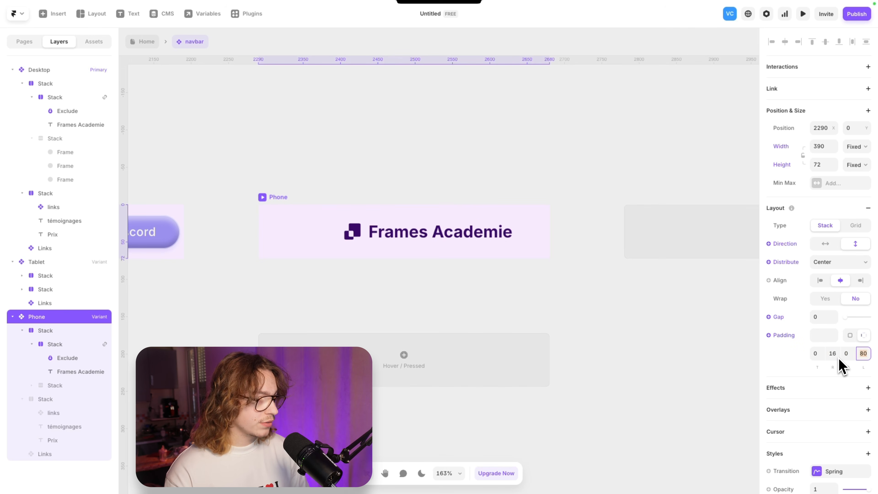
{"action": "type", "text": "16"}
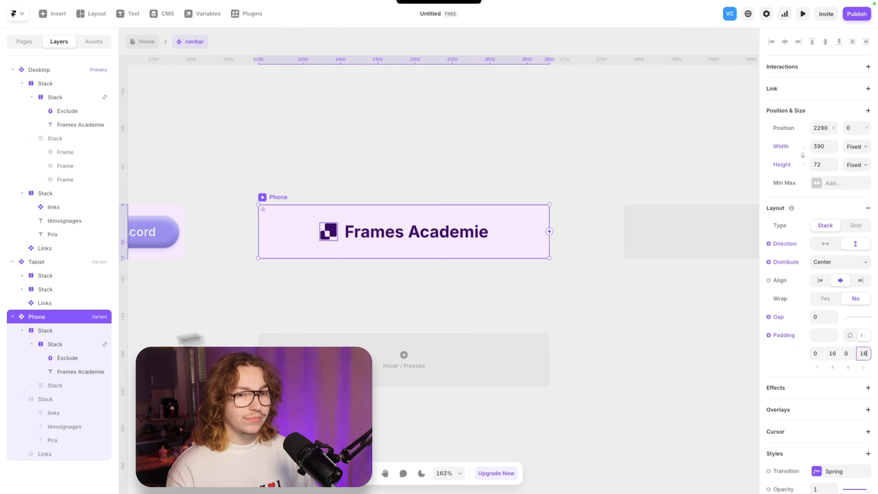
- Make the hidden hamburger icon stack visible in the Phone variant
{"action": "left_click", "coordinate": [59, 333]}
{"action": "left_click", "coordinate": [61, 385]}
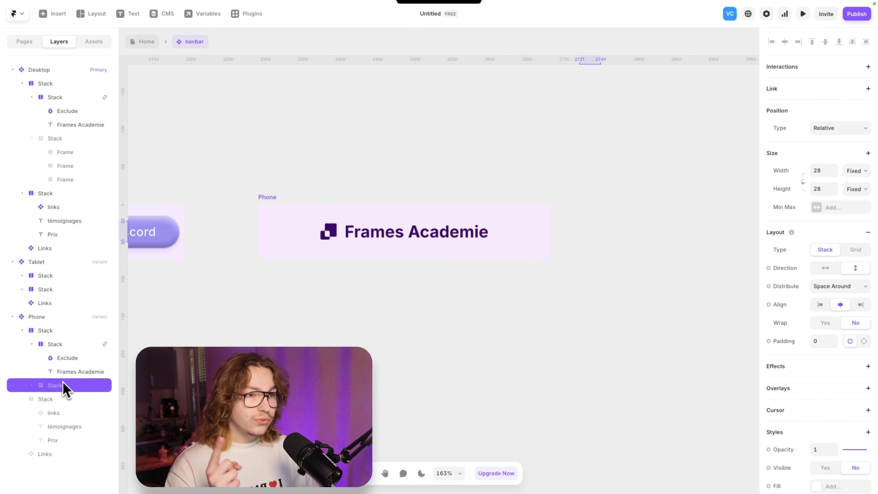
{"action": "scroll", "coordinate": [854, 332], "scroll_direction": "down", "scroll_amount": 4}
{"action": "left_click", "coordinate": [826, 338]}
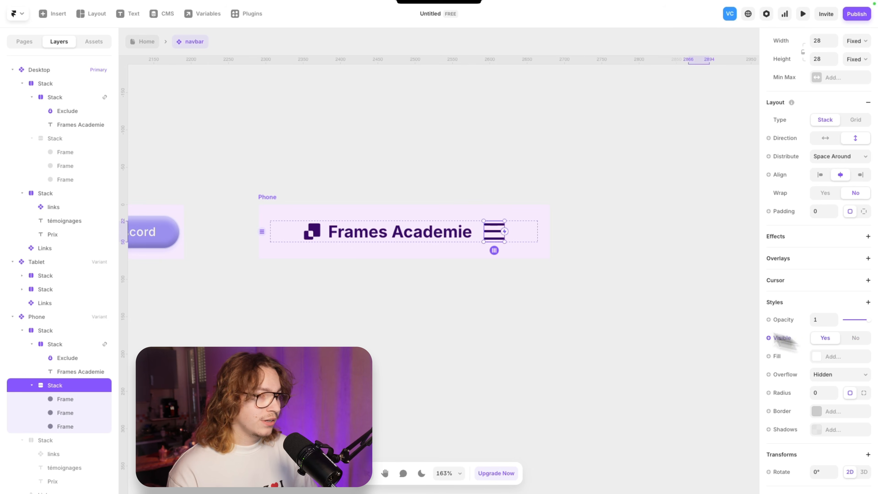
- Set the distribution of the stack holding the logo and hamburger icon to Space Between
{"action": "left_click", "coordinate": [530, 235]}
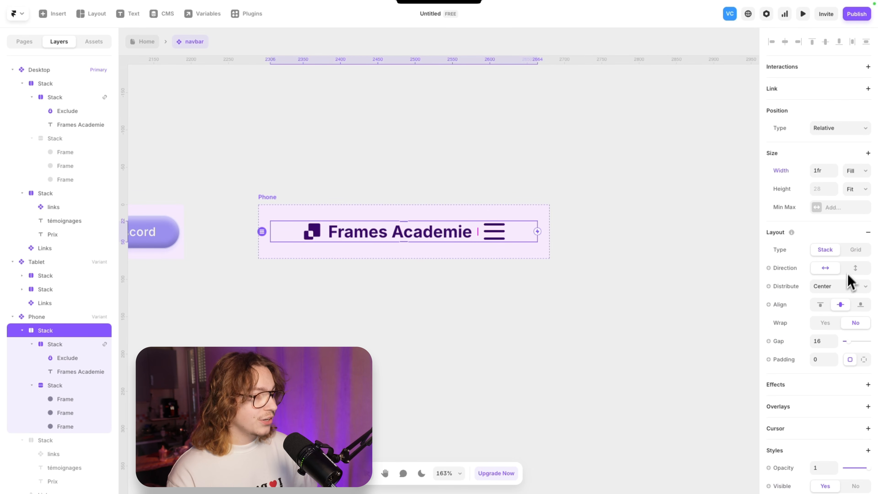
{"action": "left_click", "coordinate": [848, 287]}
{"action": "left_click", "coordinate": [844, 309]}
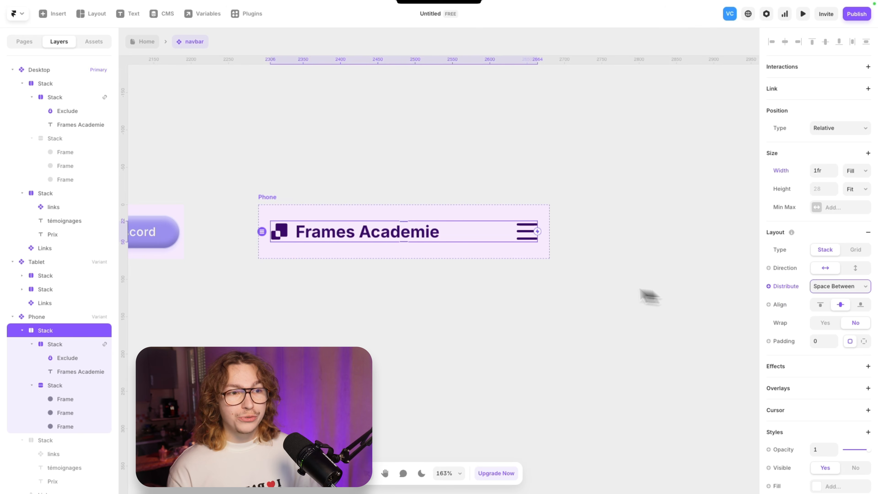
- Rename the Phone variant as "Phone closed"
{"action": "scroll", "coordinate": [415, 267], "scroll_direction": "left", "scroll_amount": 1}
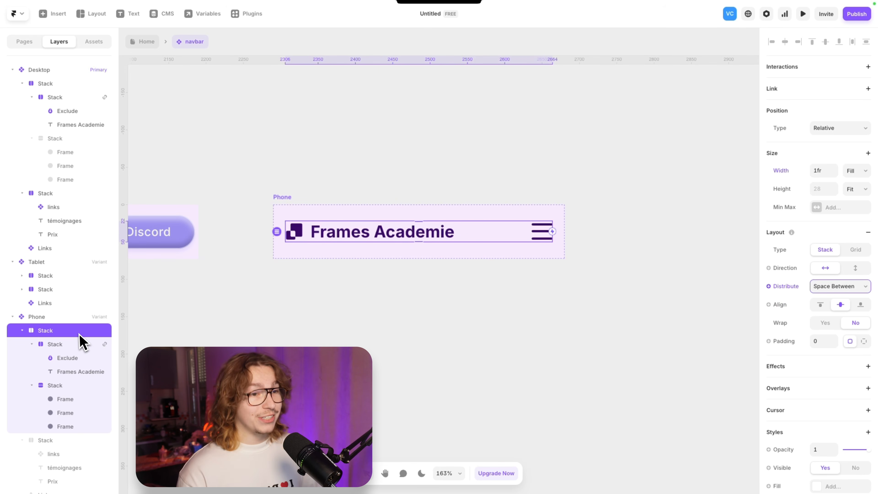
{"action": "left_click", "coordinate": [288, 199]}
{"action": "double_click", "coordinate": [69, 317]}
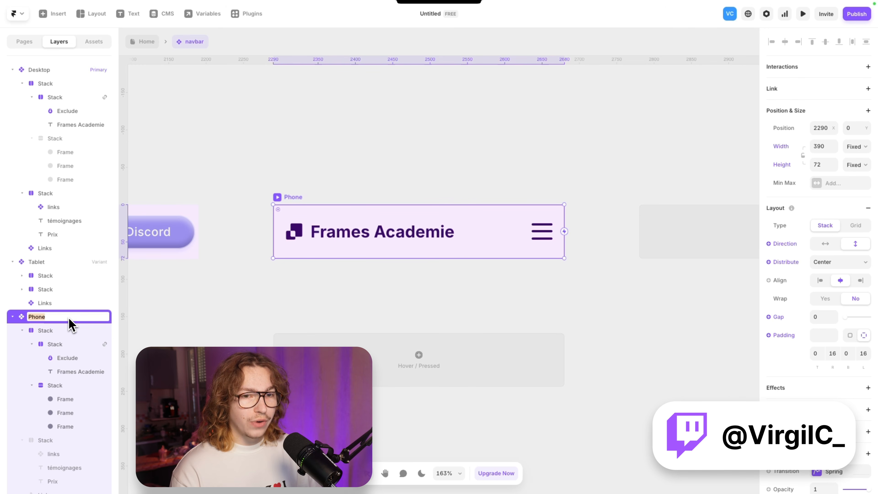
{"action": "key", "text": "Right"}
{"action": "type", "text": "closed"}
{"action": "left_click", "coordinate": [329, 182]}
- Add a new variant based on the Phone closed variant
{"action": "scroll", "coordinate": [350, 172], "scroll_direction": "down", "scroll_amount": 5}
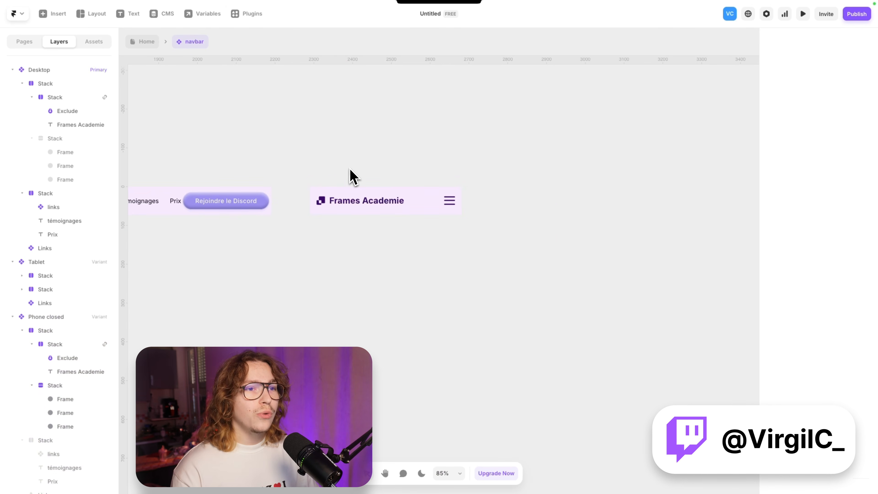
{"action": "scroll", "coordinate": [350, 171], "scroll_direction": "down", "scroll_amount": 3}
{"action": "scroll", "coordinate": [355, 172], "scroll_direction": "up", "scroll_amount": 5}
{"action": "left_click", "coordinate": [311, 199]}
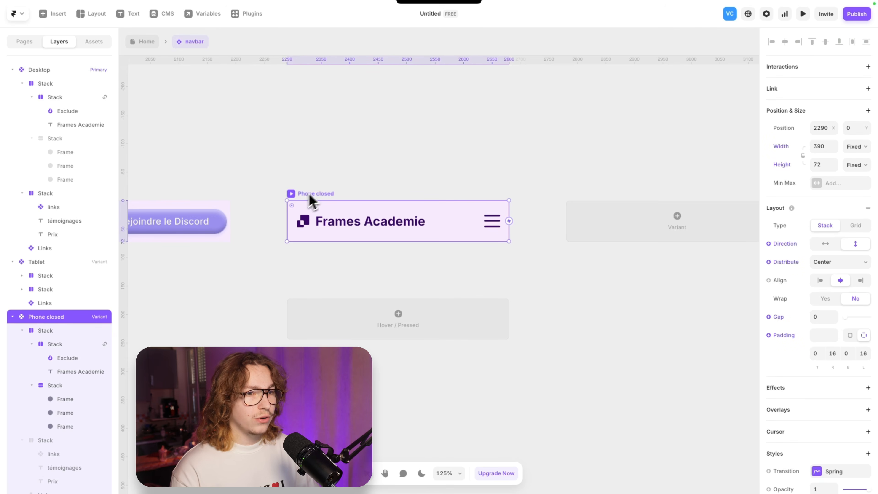
{"action": "left_click", "coordinate": [608, 230]}
- Remove the stack layout from the hamburger icon in the new variant so its bars can be positioned freely
{"action": "scroll", "coordinate": [539, 277], "scroll_direction": "up", "scroll_amount": 5}
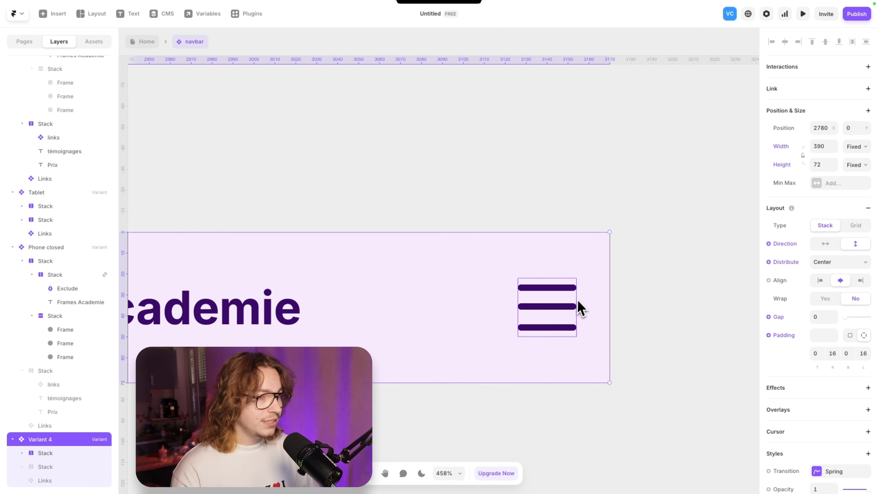
{"action": "left_click", "coordinate": [562, 307]}
{"action": "left_click", "coordinate": [865, 293]}
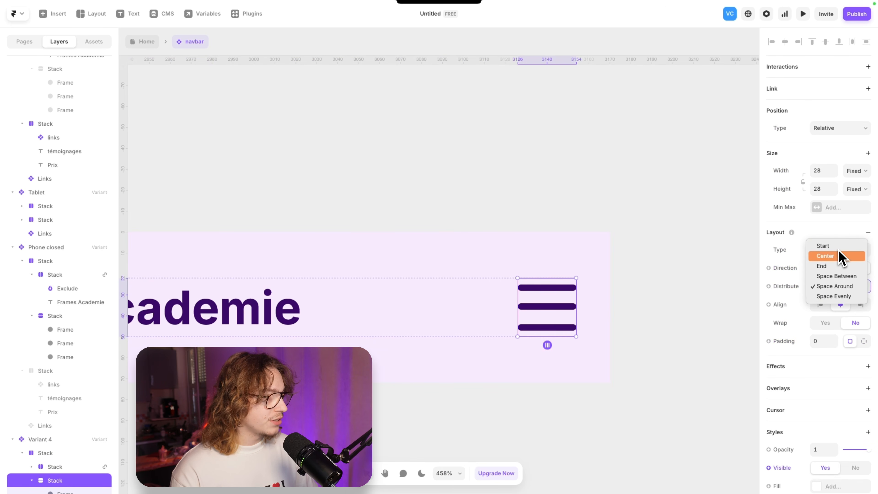
{"action": "left_click", "coordinate": [874, 235]}
{"action": "left_click", "coordinate": [870, 234]}
- Shrink the hamburger icon's middle bar to 1 by 1 and center it vertically and horizontally in its frame
{"action": "scroll", "coordinate": [586, 316], "scroll_direction": "up", "scroll_amount": 1}
{"action": "scroll", "coordinate": [590, 325], "scroll_direction": "up", "scroll_amount": 4}
{"action": "left_click", "coordinate": [550, 292]}
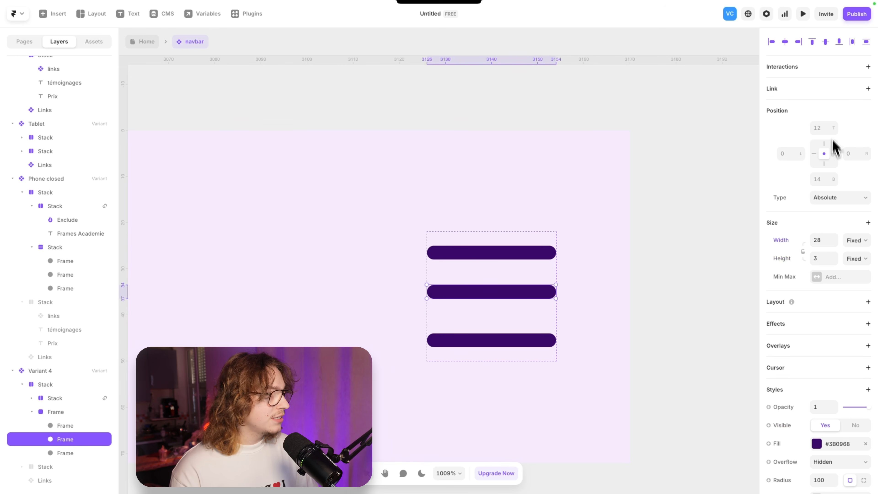
{"action": "left_click", "coordinate": [828, 41]}
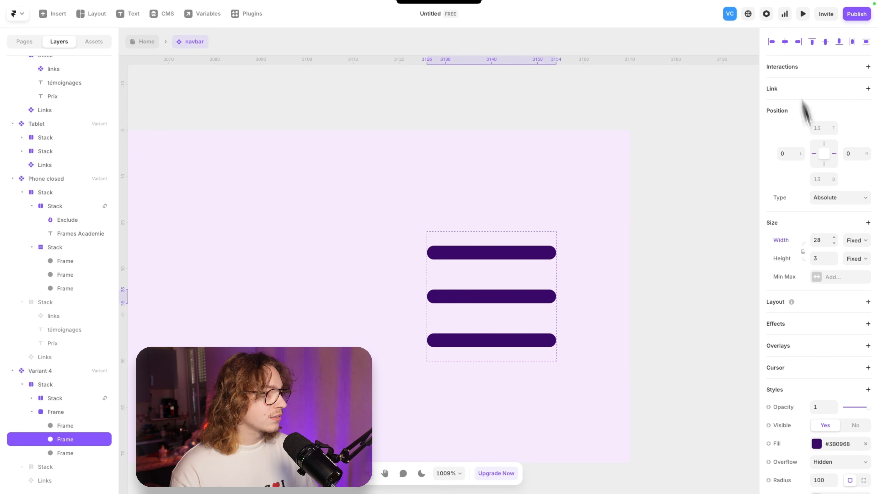
{"action": "left_click", "coordinate": [823, 240]}
{"action": "type", "text": "1"}
{"action": "key", "text": "Tab"}
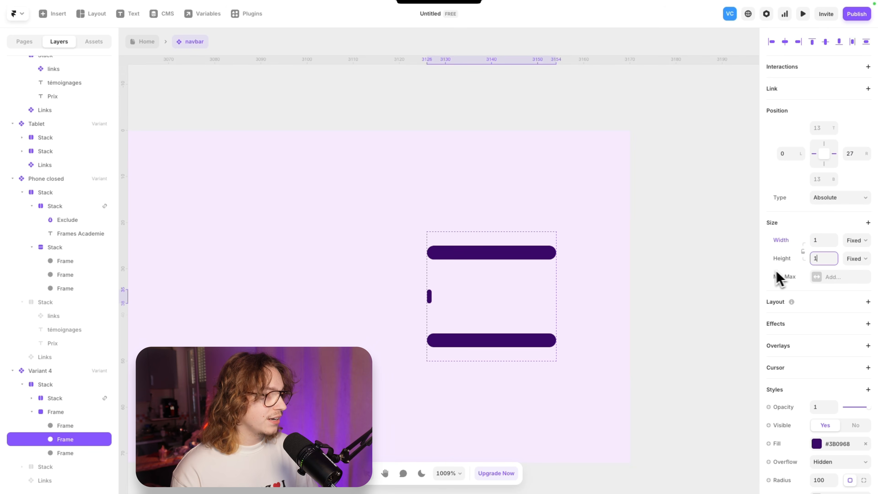
{"action": "left_click", "coordinate": [786, 42]}
- Rotate the hamburger icon's top bar 45° and center it vertically in the icon frame
{"action": "scroll", "coordinate": [505, 318], "scroll_direction": "up", "scroll_amount": 3}
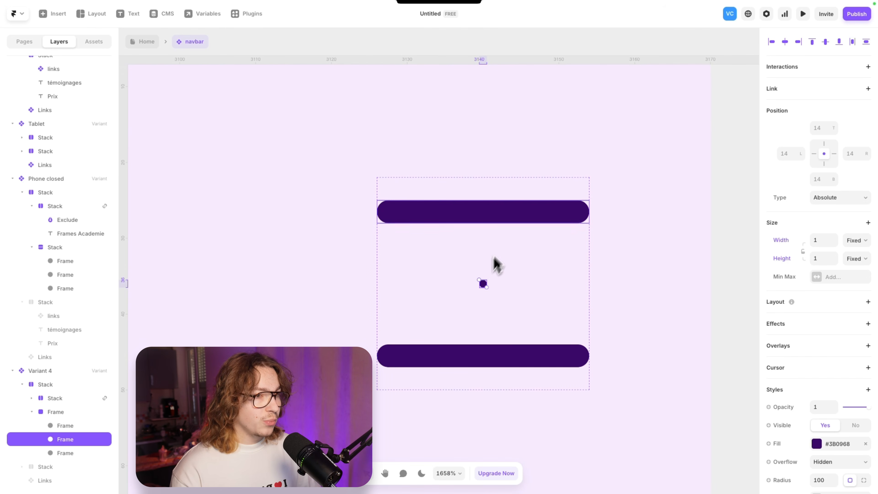
{"action": "left_click", "coordinate": [480, 217]}
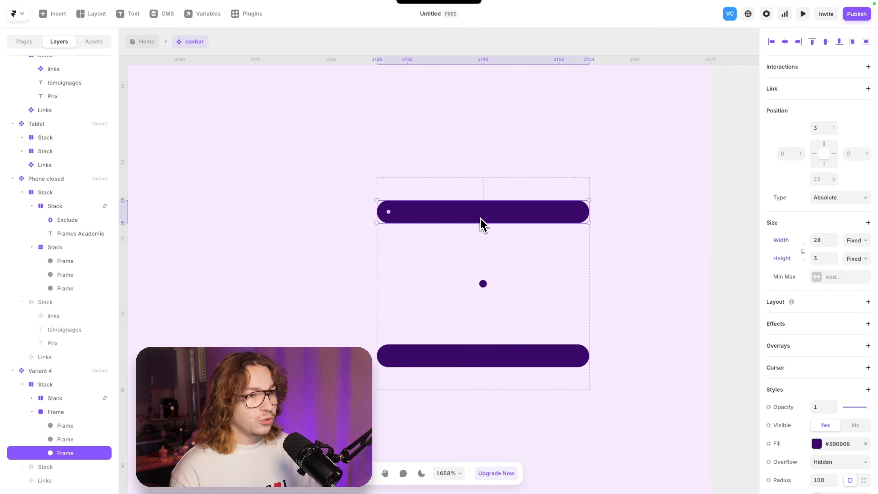
{"action": "left_click_drag", "start_coordinate": [609, 204], "coordinate": [608, 217]}
{"action": "scroll", "coordinate": [819, 340], "scroll_direction": "down", "scroll_amount": 4}
{"action": "left_click", "coordinate": [824, 430]}
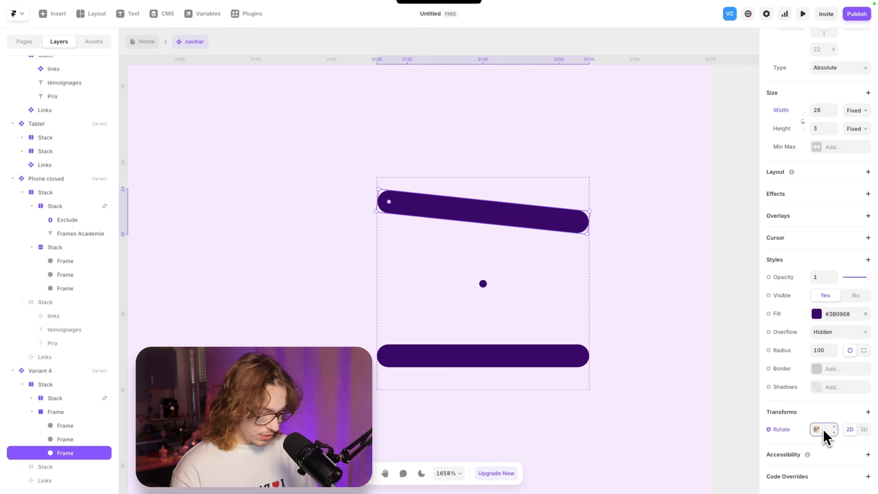
{"action": "key", "text": "Return"}
{"action": "scroll", "coordinate": [790, 230], "scroll_direction": "up", "scroll_amount": 3}
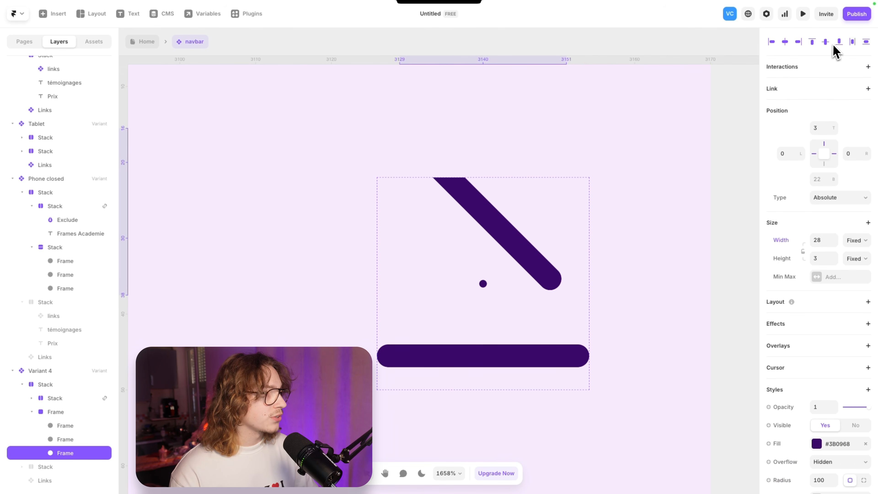
{"action": "left_click", "coordinate": [826, 41]}
- Rotate the hamburger icon's bottom bar to -45° and center it vertically to complete the cross
{"action": "left_click", "coordinate": [586, 355]}
{"action": "left_click_drag", "start_coordinate": [594, 349], "coordinate": [574, 327]}
{"action": "scroll", "coordinate": [802, 353], "scroll_direction": "down", "scroll_amount": 3}
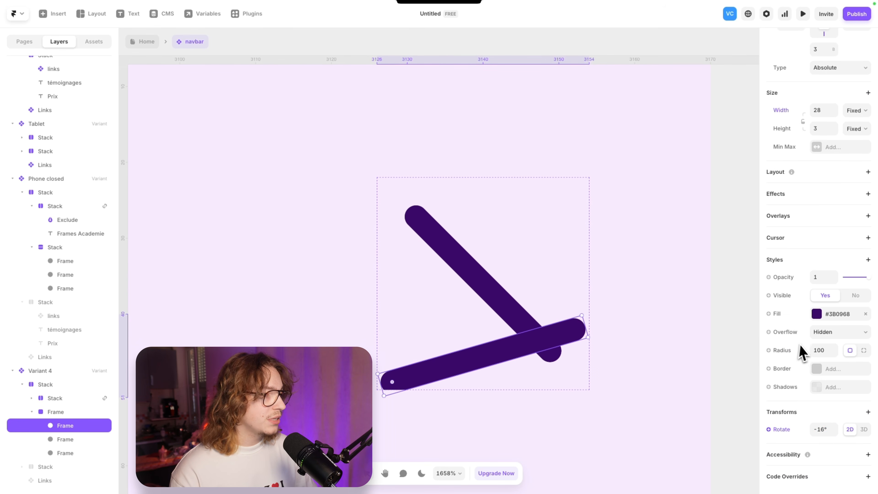
{"action": "left_click", "coordinate": [829, 432]}
{"action": "type", "text": "-45"}
{"action": "key", "text": "Return"}
{"action": "scroll", "coordinate": [837, 138], "scroll_direction": "up", "scroll_amount": 3}
{"action": "left_click", "coordinate": [827, 42]}
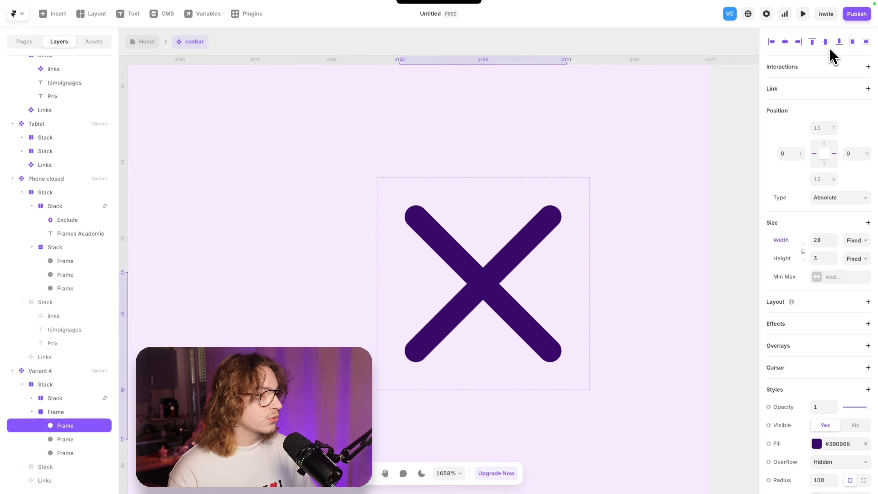
- Add a Click interaction from the hamburger icon in the Phone closed variant to Variant 4, with no delay
{"action": "scroll", "coordinate": [510, 207], "scroll_direction": "down", "scroll_amount": 10}
{"action": "scroll", "coordinate": [511, 208], "scroll_direction": "left", "scroll_amount": 5}
{"action": "left_click", "coordinate": [401, 189]}
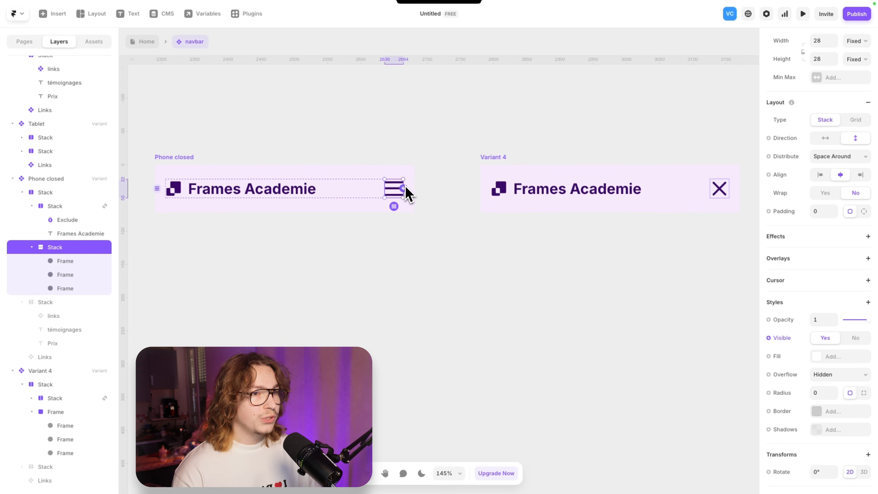
{"action": "scroll", "coordinate": [406, 190], "scroll_direction": "up", "scroll_amount": 3}
{"action": "scroll", "coordinate": [407, 198], "scroll_direction": "down", "scroll_amount": 1}
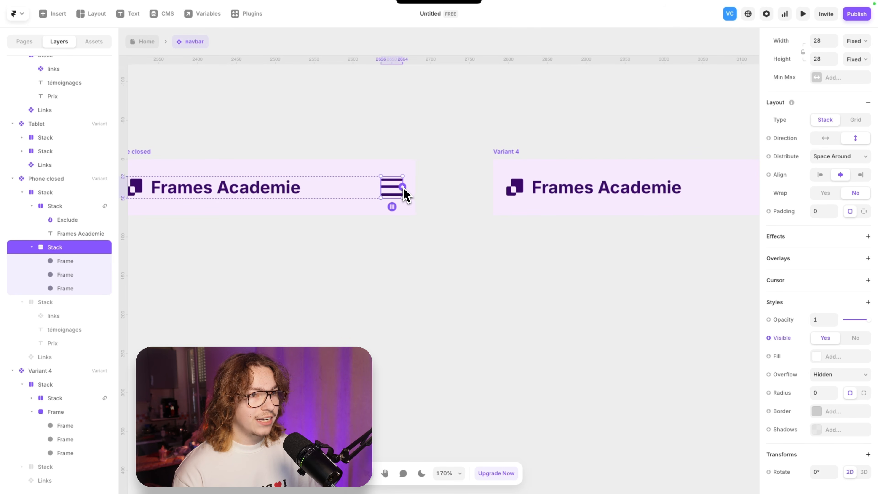
{"action": "left_click_drag", "start_coordinate": [403, 188], "coordinate": [614, 196]}
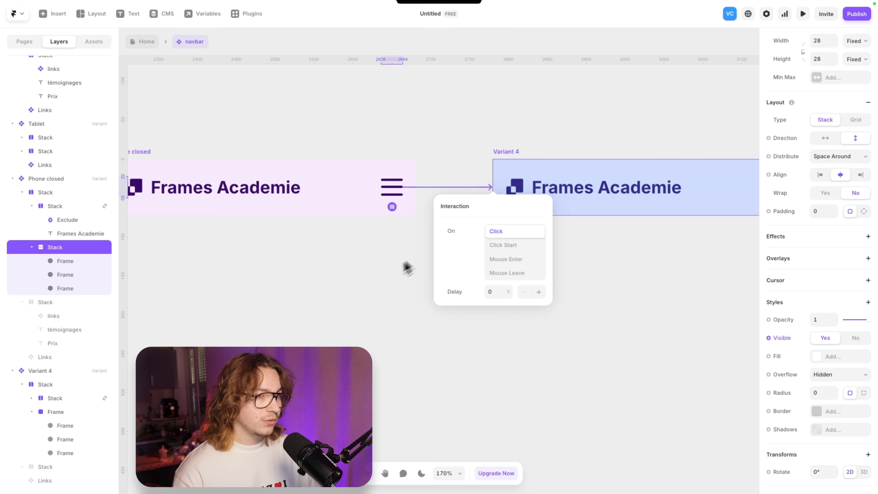
{"action": "left_click", "coordinate": [384, 279]}
- Add a Click interaction from the cross icon in Variant 4 back to the Phone closed variant
{"action": "scroll", "coordinate": [382, 280], "scroll_direction": "up", "scroll_amount": 2}
{"action": "scroll", "coordinate": [383, 281], "scroll_direction": "down", "scroll_amount": 6}
{"action": "left_click", "coordinate": [548, 243]}
{"action": "scroll", "coordinate": [551, 244], "scroll_direction": "up", "scroll_amount": 5}
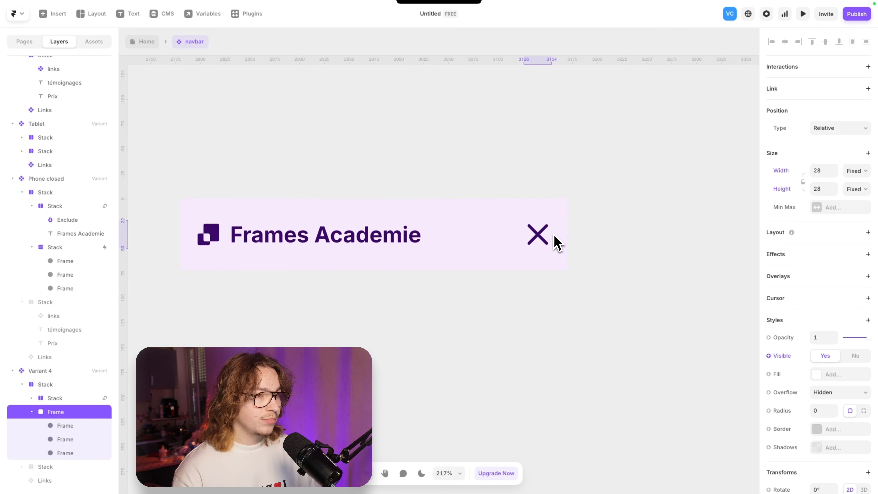
{"action": "scroll", "coordinate": [554, 244], "scroll_direction": "down", "scroll_amount": 4}
{"action": "left_click_drag", "start_coordinate": [545, 250], "coordinate": [250, 245]}
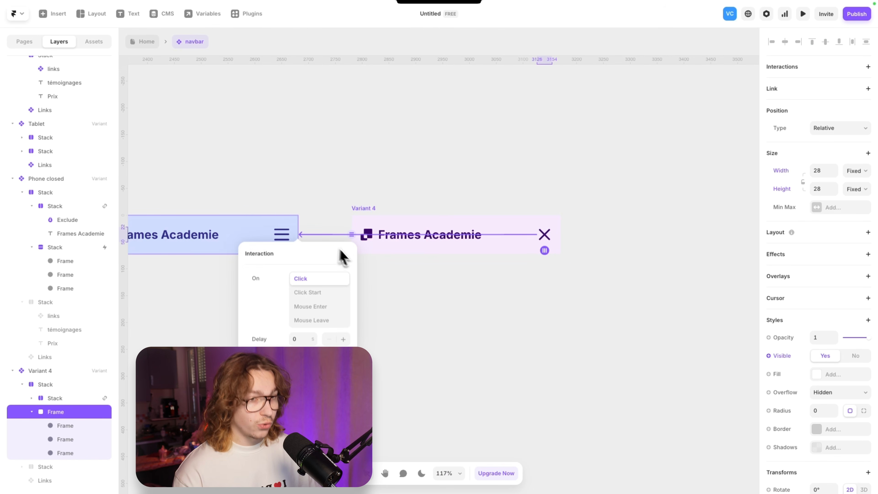
{"action": "left_click", "coordinate": [322, 187]}
- Preview the Phone closed variant to check the hamburger-to-cross transition, and return to the canvas
{"action": "scroll", "coordinate": [322, 187], "scroll_direction": "left", "scroll_amount": 3}
{"action": "left_click", "coordinate": [207, 210]}
{"action": "left_click", "coordinate": [206, 209]}
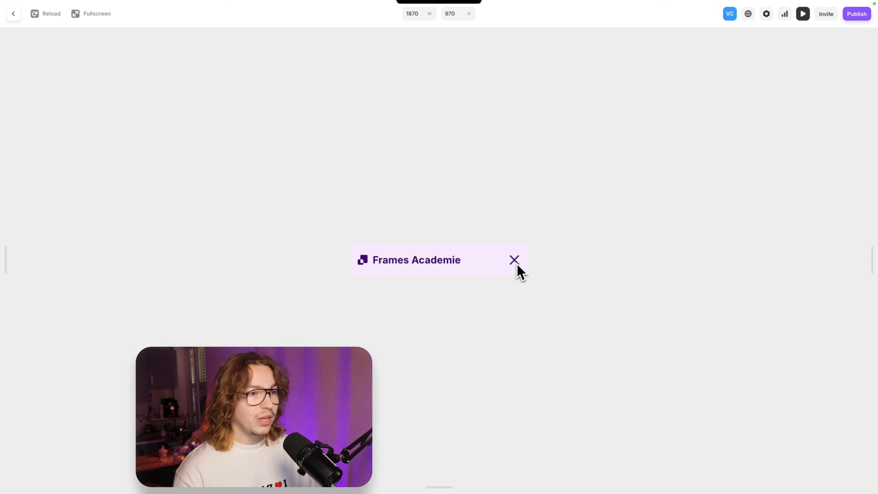
{"action": "left_click", "coordinate": [14, 14]}
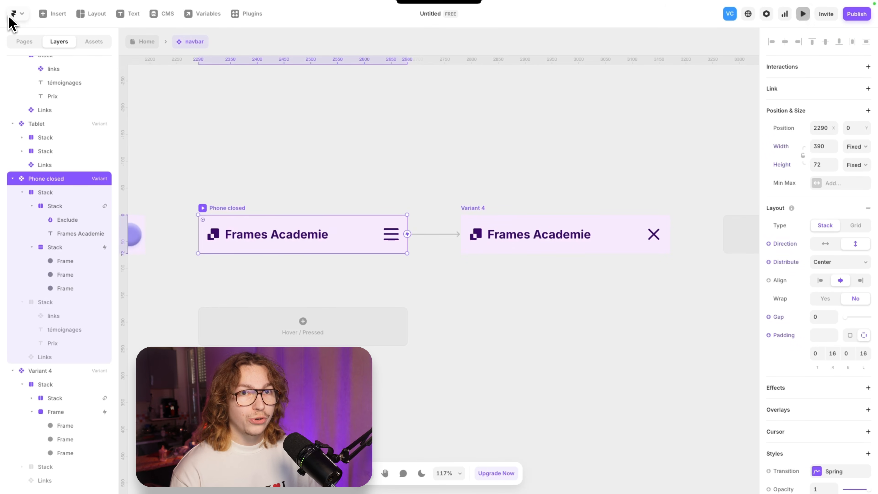
- Set Variant 4's height to fit its content and its top and bottom padding to 22
{"action": "left_click", "coordinate": [464, 209]}
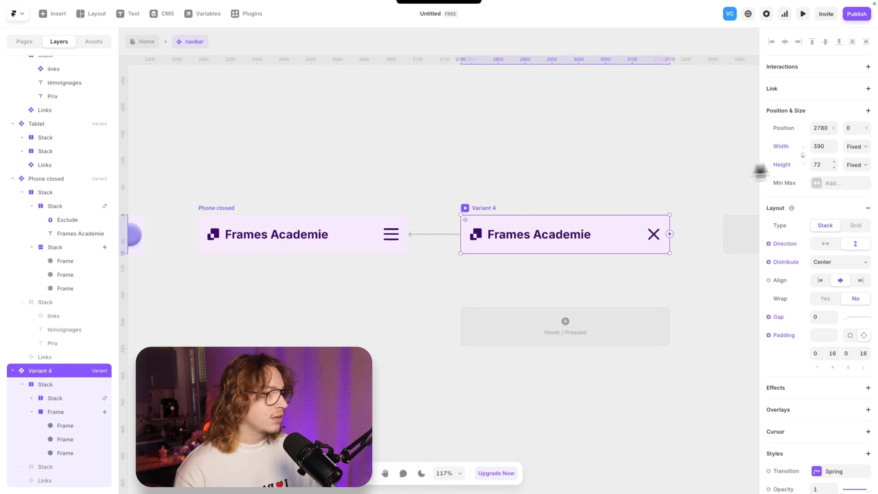
{"action": "left_click", "coordinate": [854, 167]}
{"action": "left_click", "coordinate": [862, 194]}
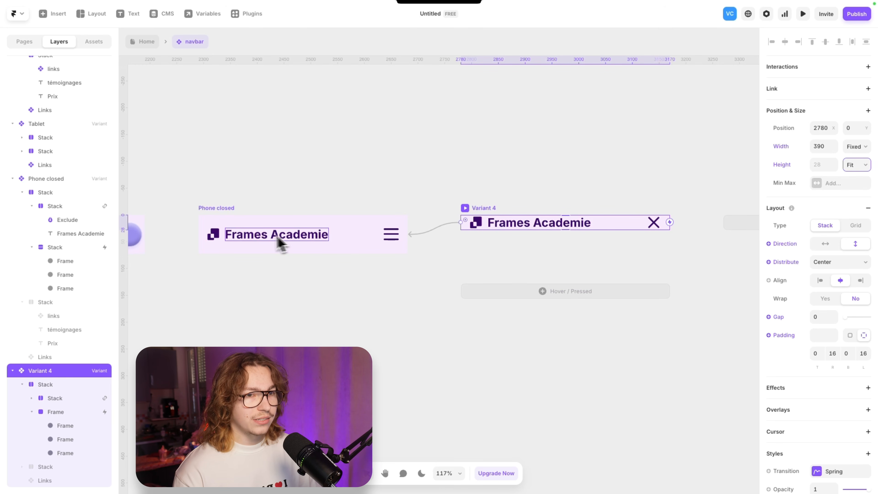
{"action": "left_click", "coordinate": [321, 216]}
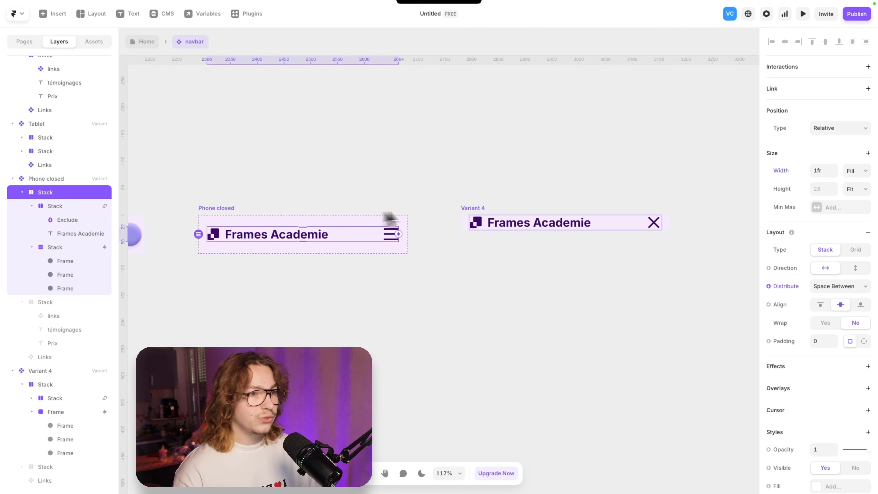
{"action": "left_click", "coordinate": [472, 209]}
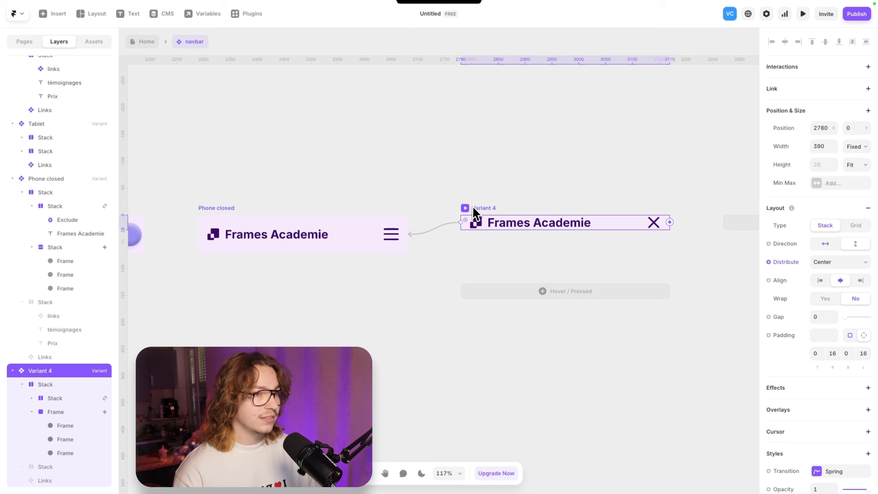
{"action": "left_click", "coordinate": [818, 356]}
{"action": "type", "text": "22"}
{"action": "left_click", "coordinate": [847, 357]}
{"action": "type", "text": "22"}
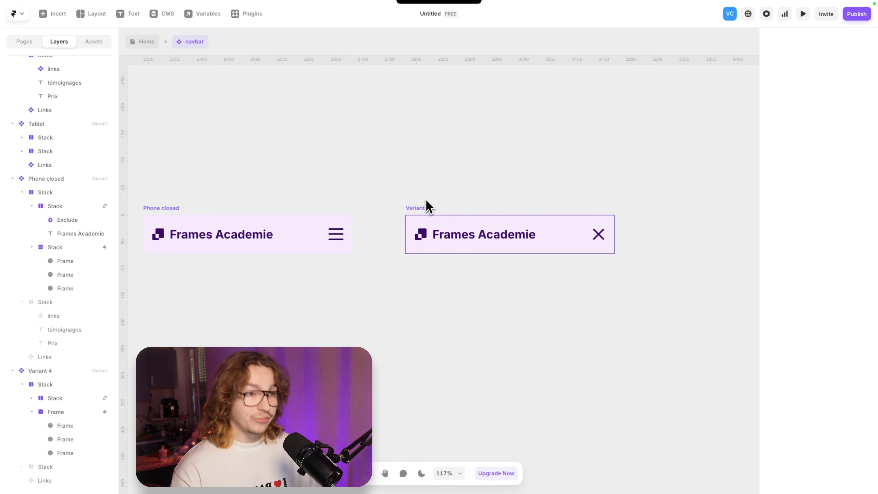
- Make the hidden links stack and Discord button visible in Variant 4, and set the variant's gap to 32
{"action": "left_click", "coordinate": [422, 208]}
{"action": "left_click", "coordinate": [49, 466]}
{"action": "left_click", "coordinate": [50, 480], "text": "shift"}
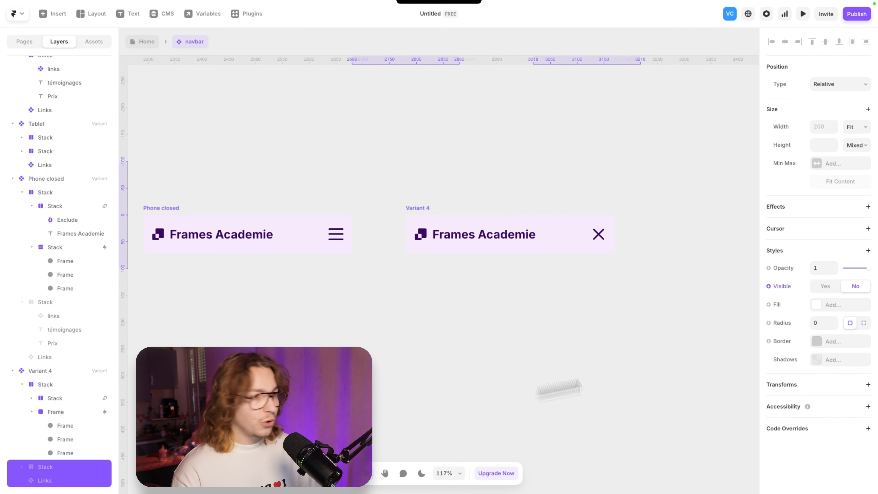
{"action": "left_click", "coordinate": [824, 287]}
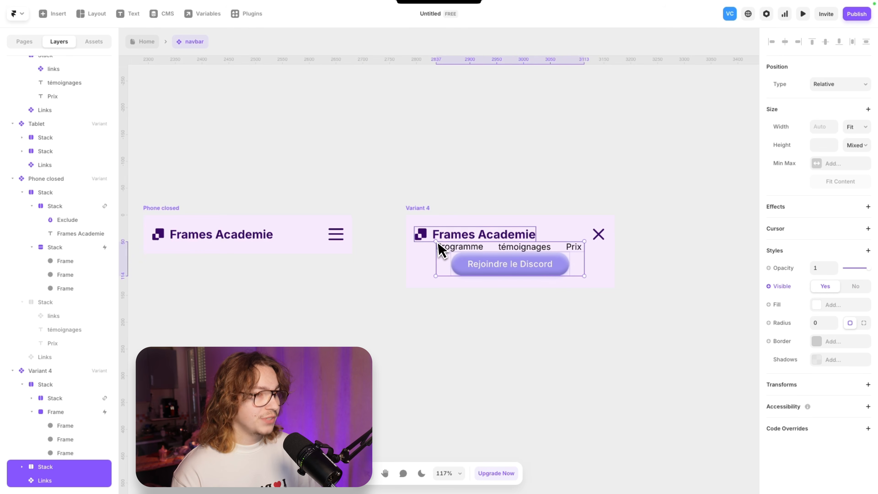
{"action": "left_click", "coordinate": [442, 221]}
{"action": "type", "text": "32"}
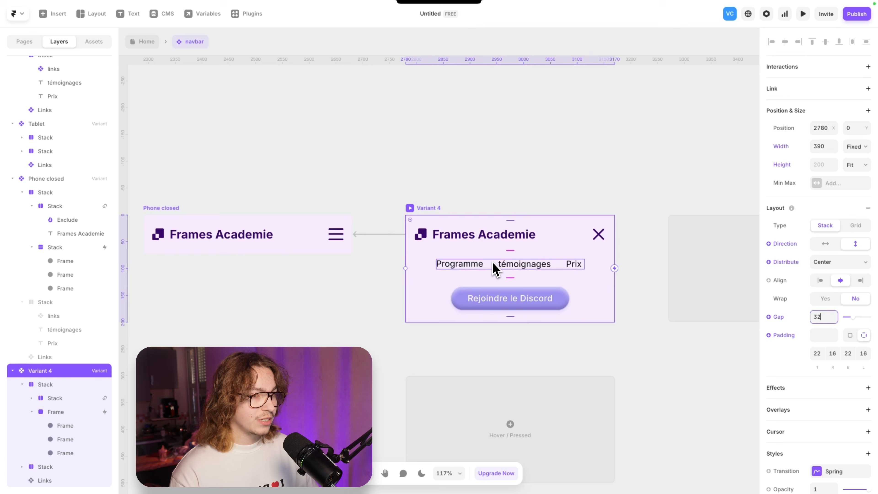
- Arrange Variant 4's text links in a vertical stack that fills the width, with the links aligned left
{"action": "left_click", "coordinate": [495, 269]}
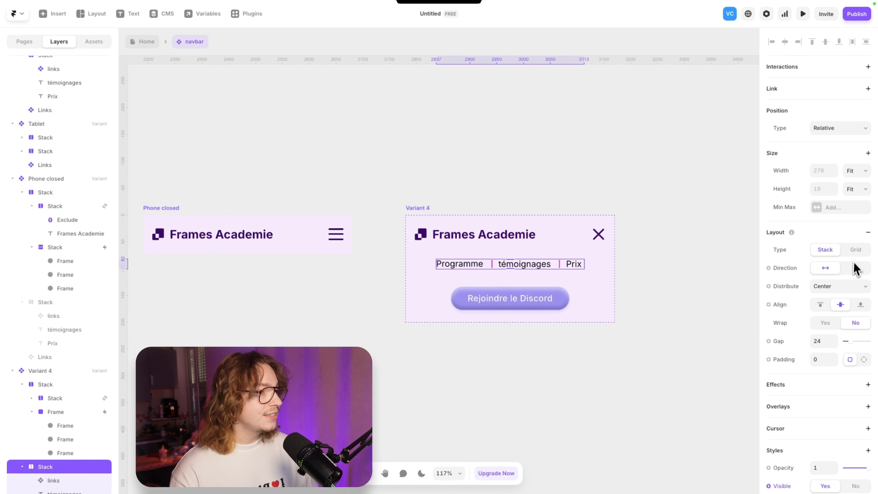
{"action": "left_click", "coordinate": [855, 267]}
{"action": "left_click", "coordinate": [857, 171]}
{"action": "left_click", "coordinate": [853, 160]}
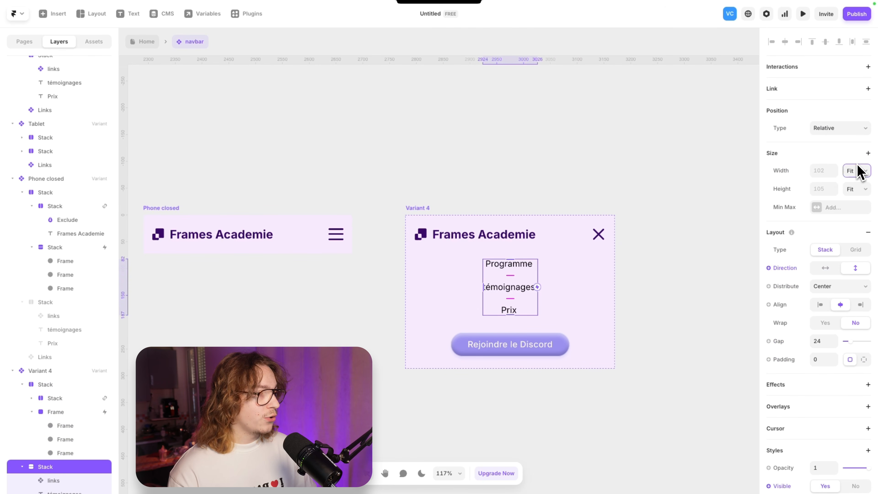
{"action": "left_click", "coordinate": [819, 305]}
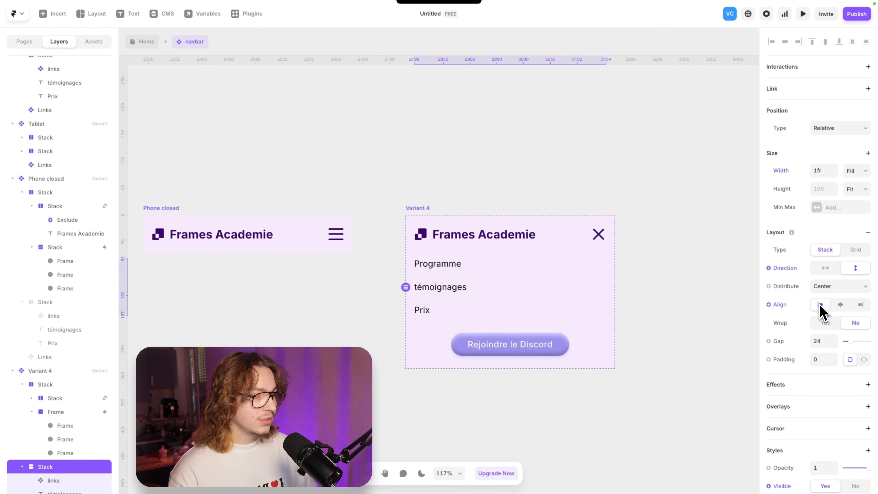
- Set the "Rejoindre le Discord" button's width to Fill in Variant 4
{"action": "left_click", "coordinate": [464, 209]}
{"action": "left_click", "coordinate": [525, 346]}
{"action": "left_click", "coordinate": [857, 169]}
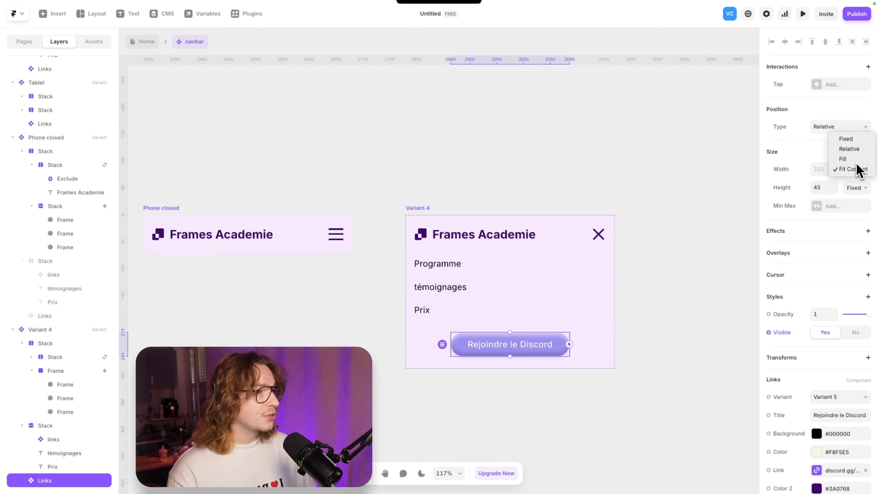
{"action": "left_click", "coordinate": [844, 158]}
{"action": "scroll", "coordinate": [472, 149], "scroll_direction": "down", "scroll_amount": 2}
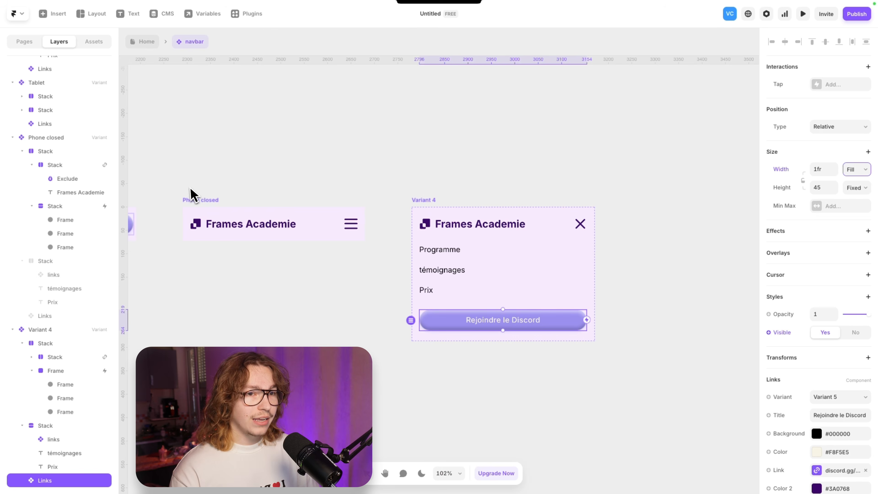
- Preview the Phone closed variant and open its menu to check the transition, and return to the canvas
{"action": "left_click", "coordinate": [191, 201]}
{"action": "key", "text": "super+p"}
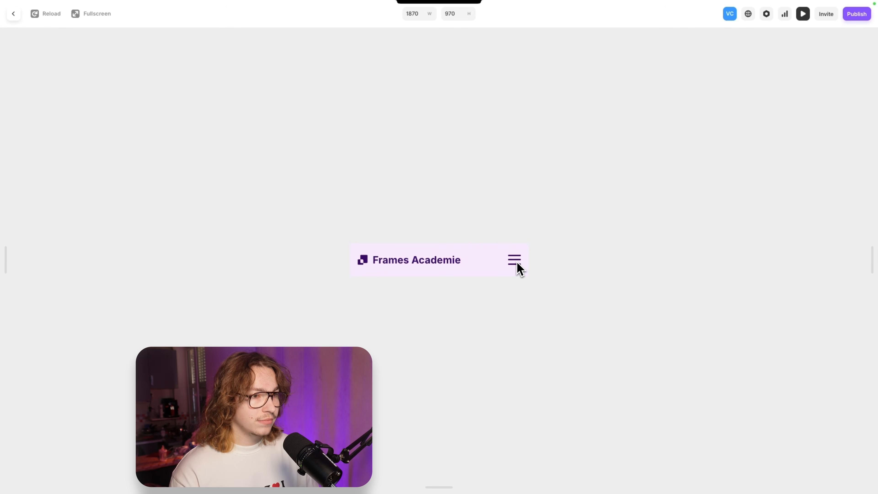
{"action": "left_click", "coordinate": [515, 261]}
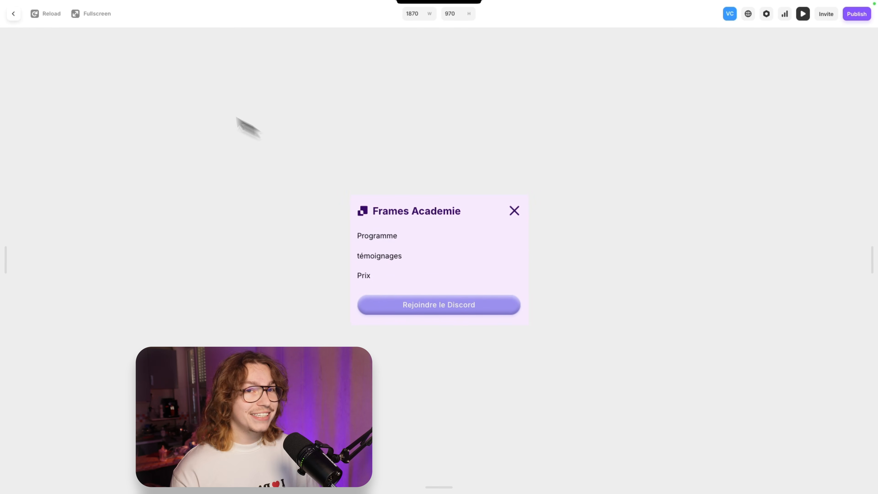
{"action": "left_click", "coordinate": [14, 14]}
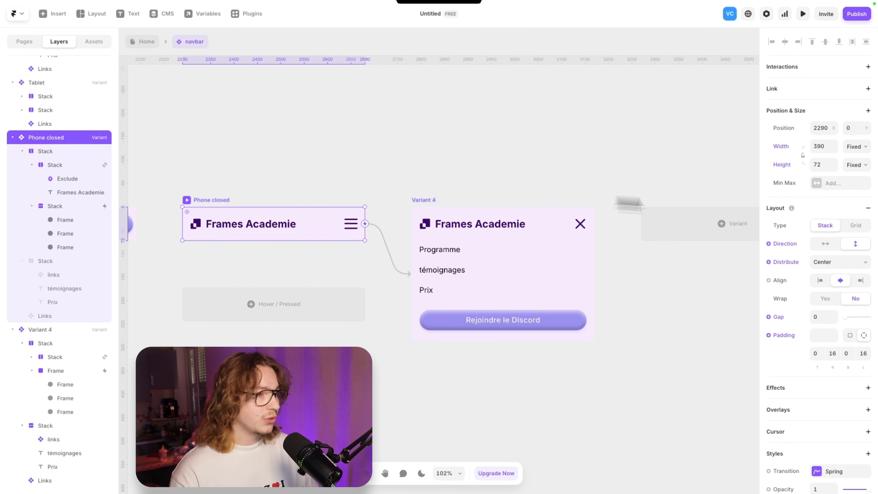
- Set the Phone closed variant's distribution to Start and its top padding to 22
{"action": "left_click", "coordinate": [829, 265]}
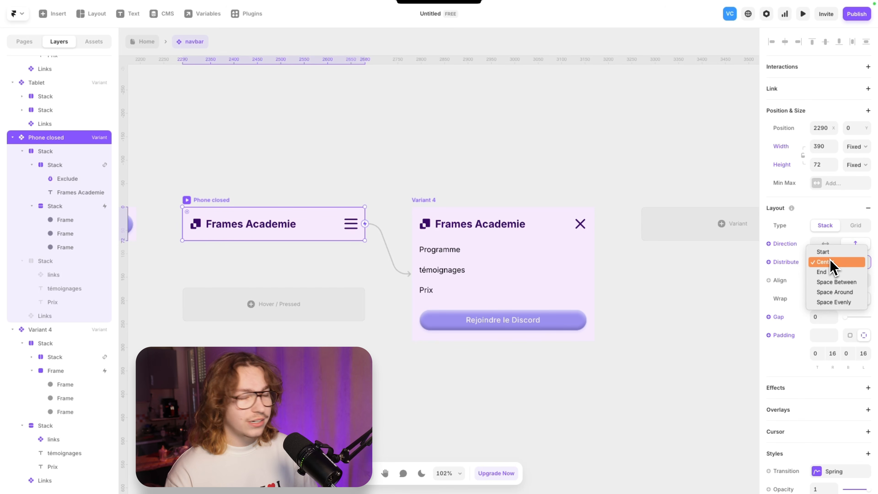
{"action": "left_click", "coordinate": [833, 255]}
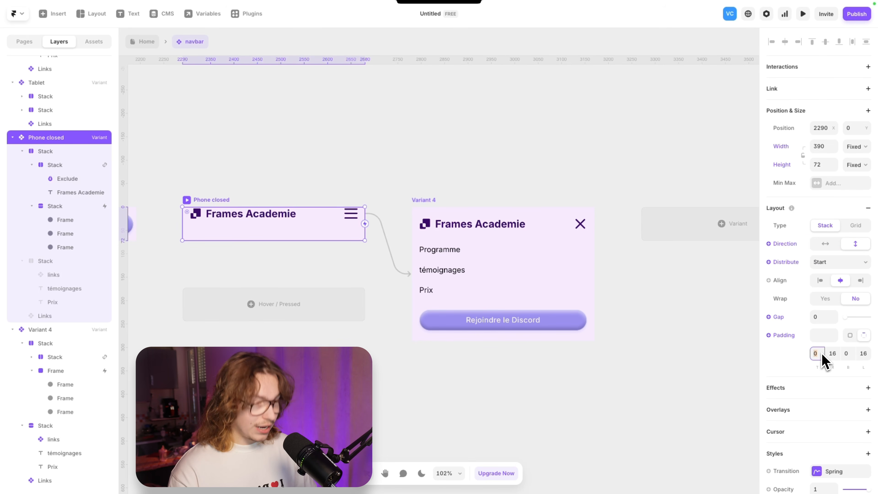
{"action": "type", "text": "22"}
{"action": "key", "text": "Return"}
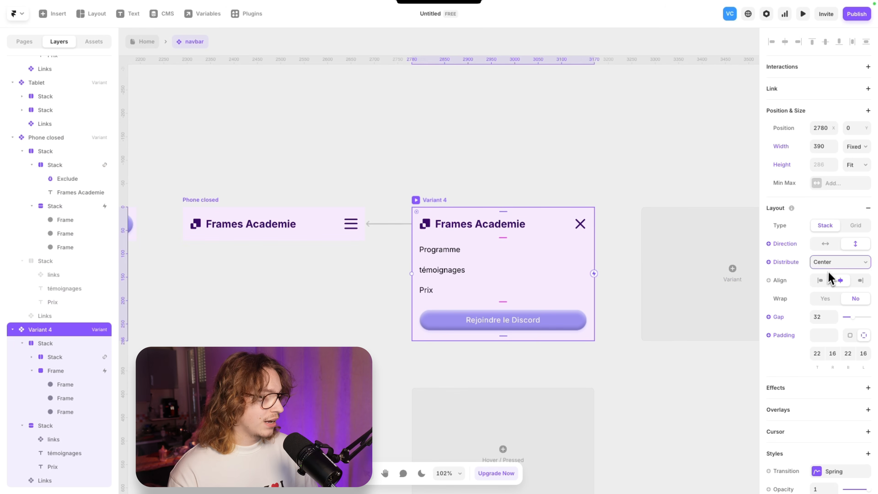
{"action": "left_click", "coordinate": [355, 168]}
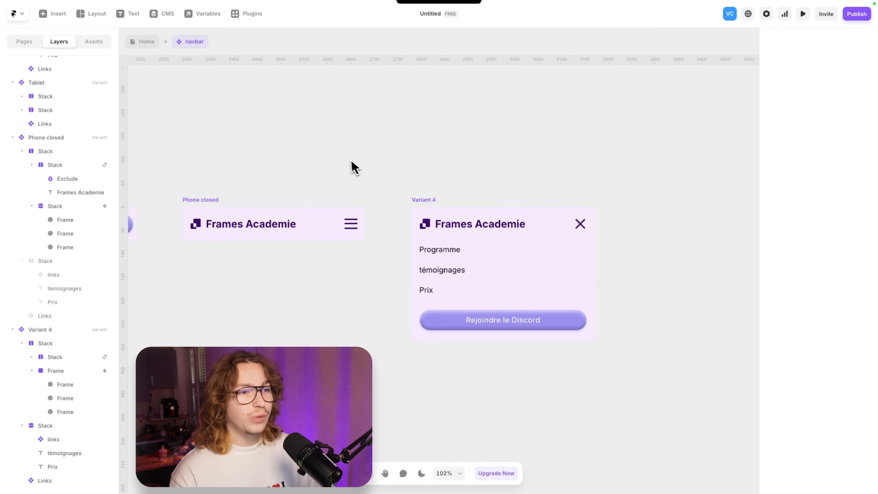
- Preview the Phone closed variant again, opening and closing the menu to check the animation
{"action": "left_click", "coordinate": [217, 205]}
{"action": "key", "text": "super+p"}
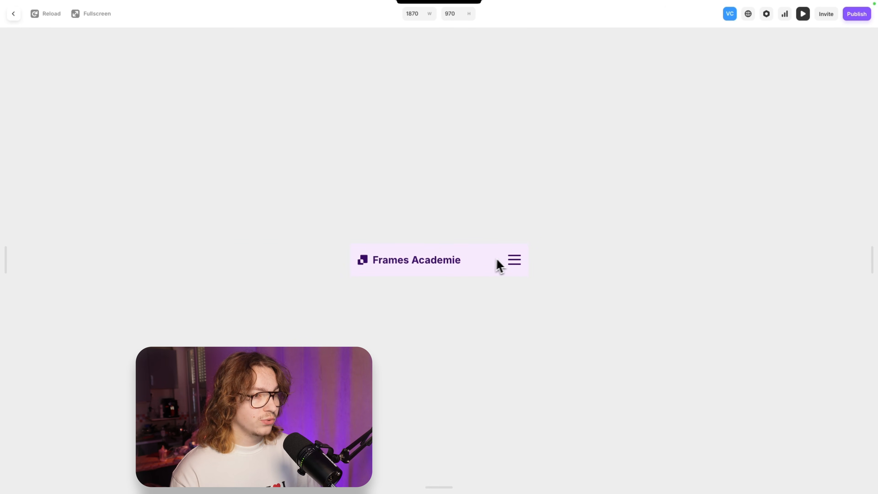
{"action": "left_click", "coordinate": [513, 265]}
{"action": "left_click", "coordinate": [514, 210]}
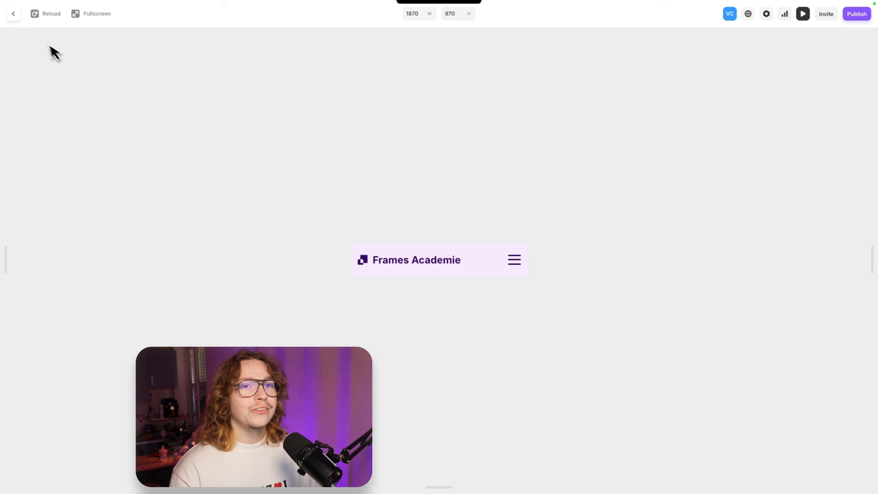
{"action": "left_click", "coordinate": [12, 14]}
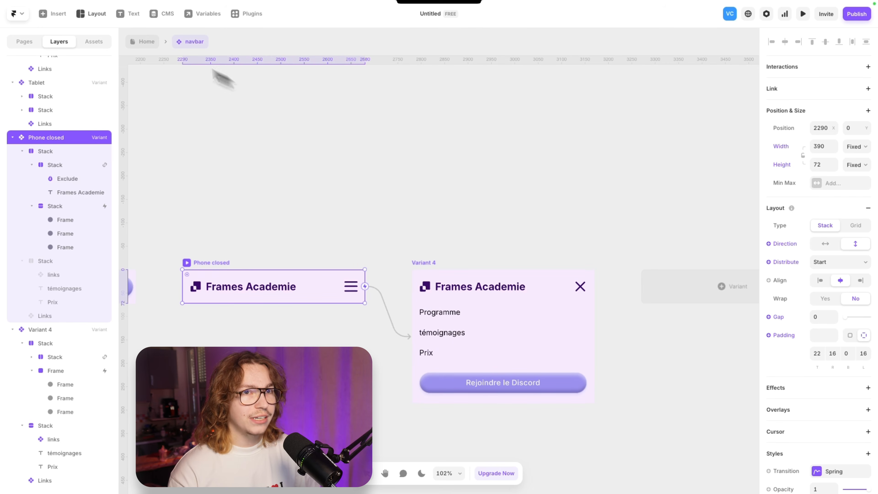
- Return to the Home page and switch the Tablet breakpoint's navbar to the Phone closed variant
{"action": "left_click", "coordinate": [152, 42]}
{"action": "scroll", "coordinate": [325, 221], "scroll_direction": "down", "scroll_amount": 10}
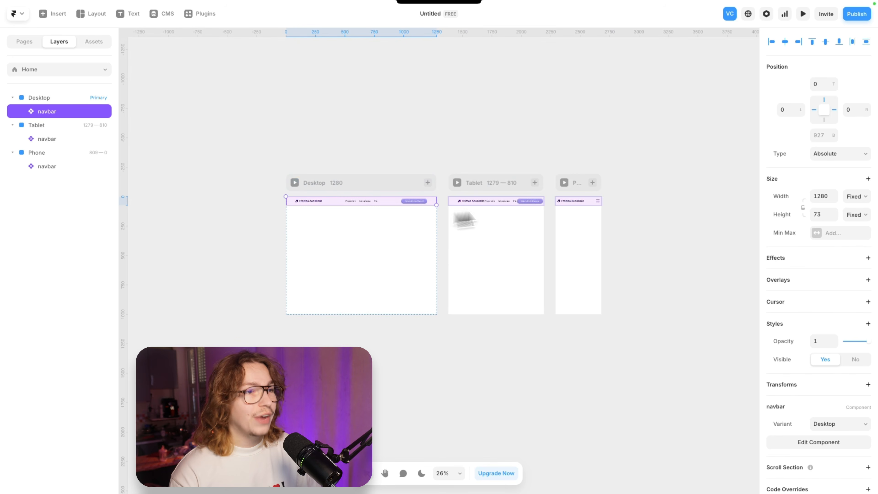
{"action": "scroll", "coordinate": [567, 206], "scroll_direction": "up", "scroll_amount": 4}
{"action": "left_click", "coordinate": [492, 201]}
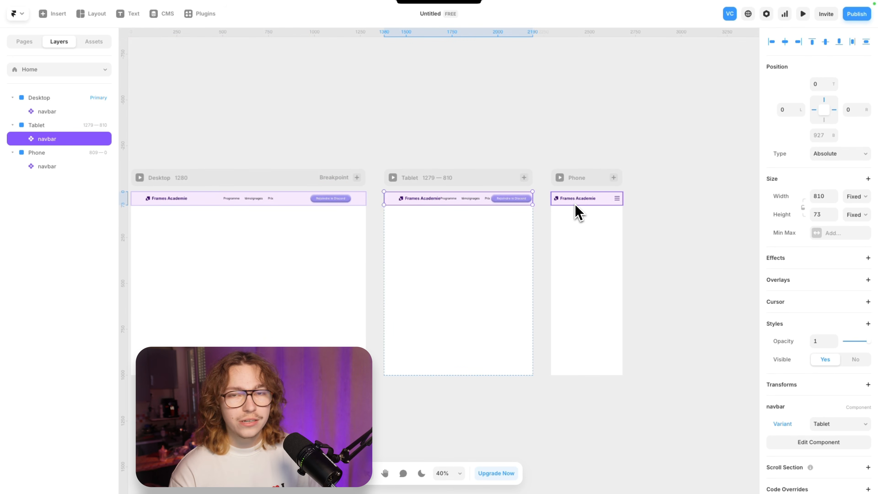
{"action": "left_click", "coordinate": [830, 425]}
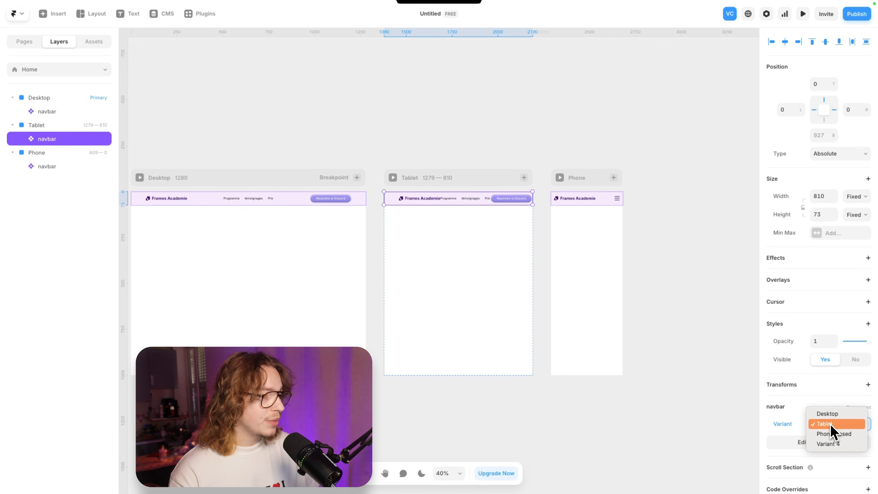
{"action": "left_click", "coordinate": [836, 435]}
{"action": "left_click", "coordinate": [430, 148]}
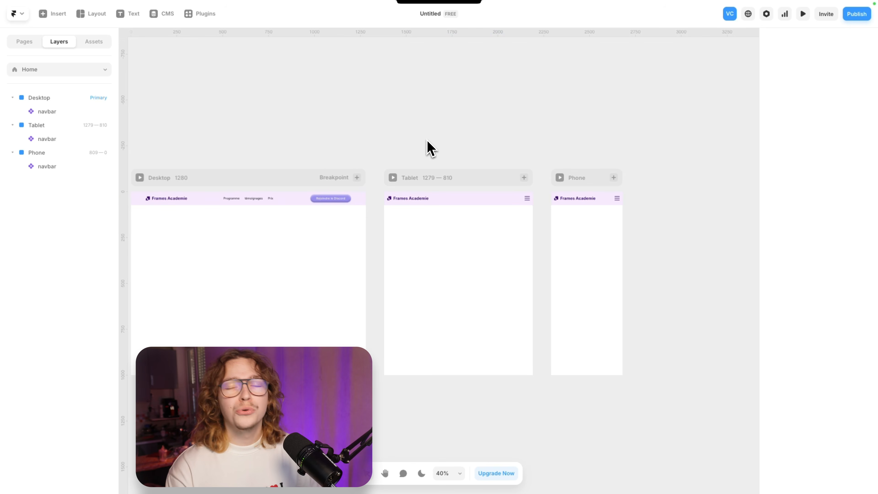
- Attach a Menu Simple overlay to the Programme link in the navbar component's Desktop variant, and preview that variant before returning to the canvas
{"action": "double_click", "coordinate": [428, 199]}
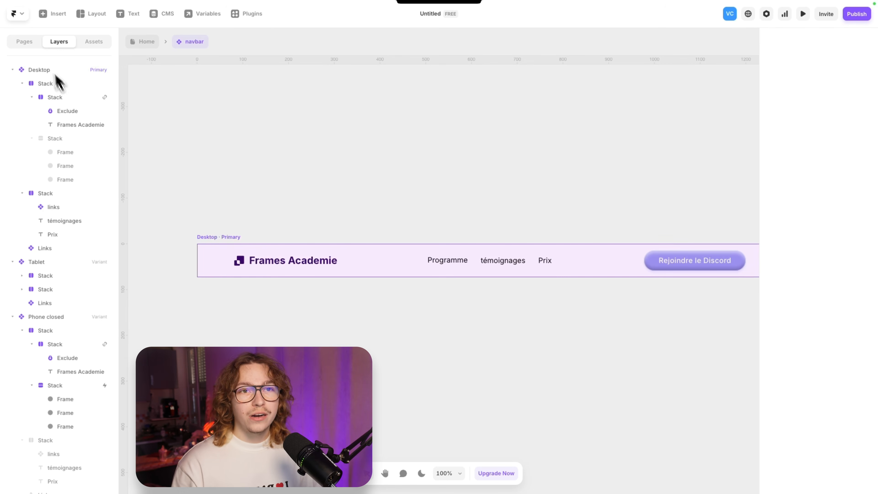
{"action": "left_click", "coordinate": [51, 14]}
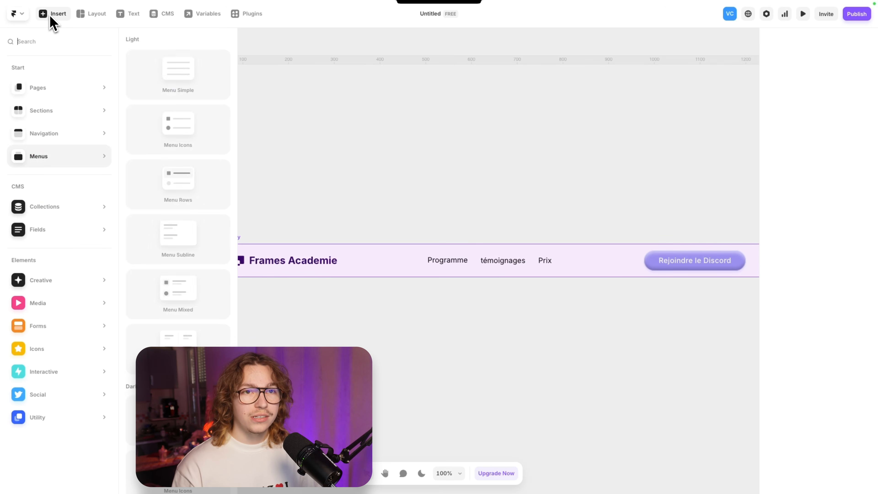
{"action": "left_click_drag", "start_coordinate": [173, 87], "coordinate": [443, 259]}
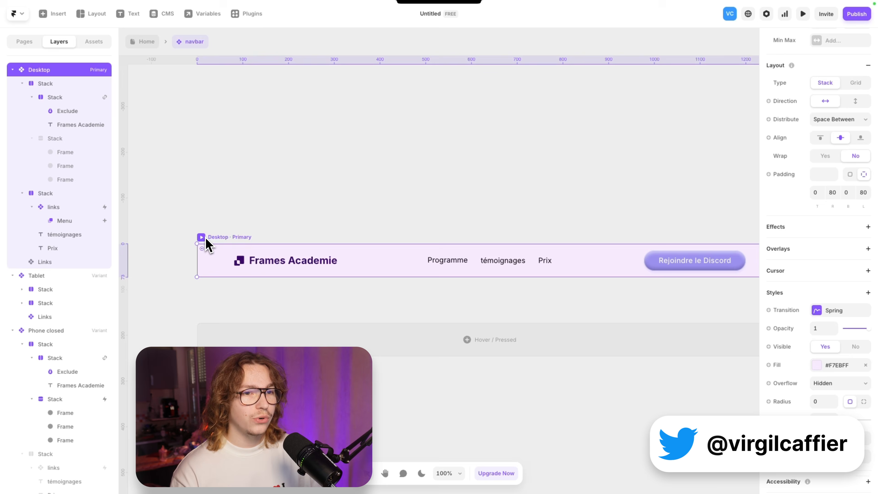
{"action": "key", "text": "super+p"}
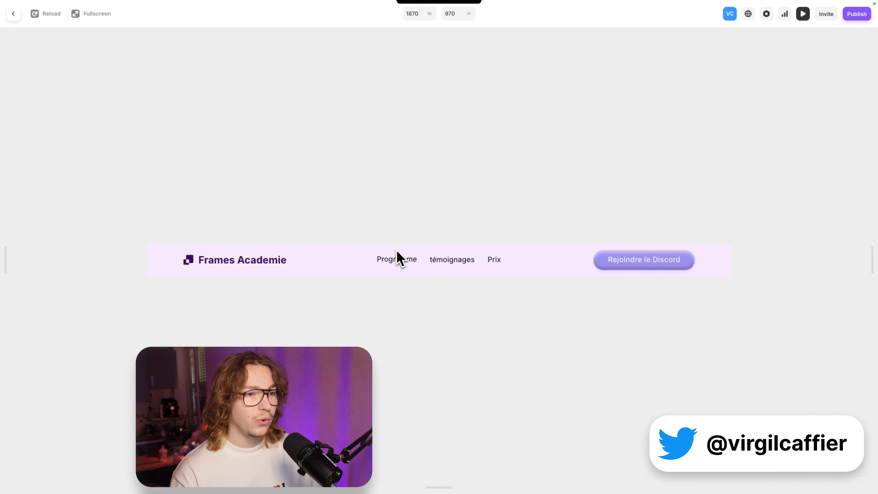
{"action": "left_click", "coordinate": [13, 14]}
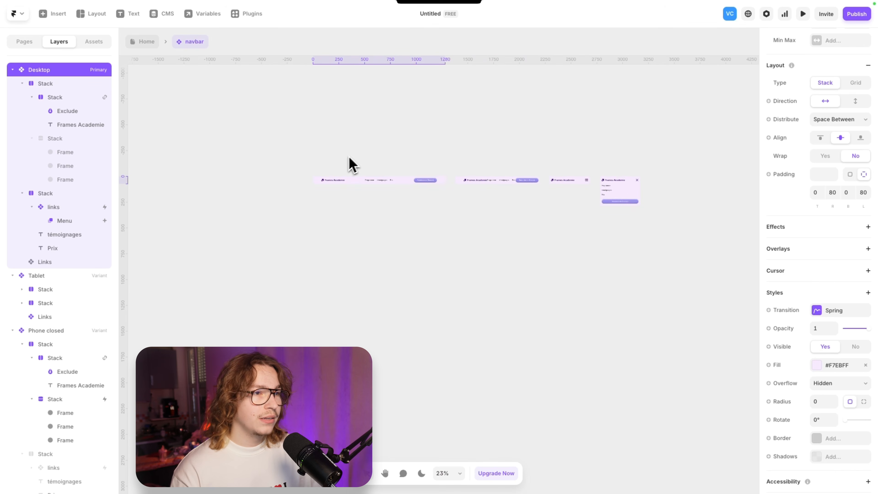
- Examine the Programme link's hover overlay settings in the navbar's open phone menu variant
{"action": "scroll", "coordinate": [474, 163], "scroll_direction": "right", "scroll_amount": 4}
{"action": "scroll", "coordinate": [491, 188], "scroll_direction": "up", "scroll_amount": 10}
{"action": "left_click", "coordinate": [372, 148]}
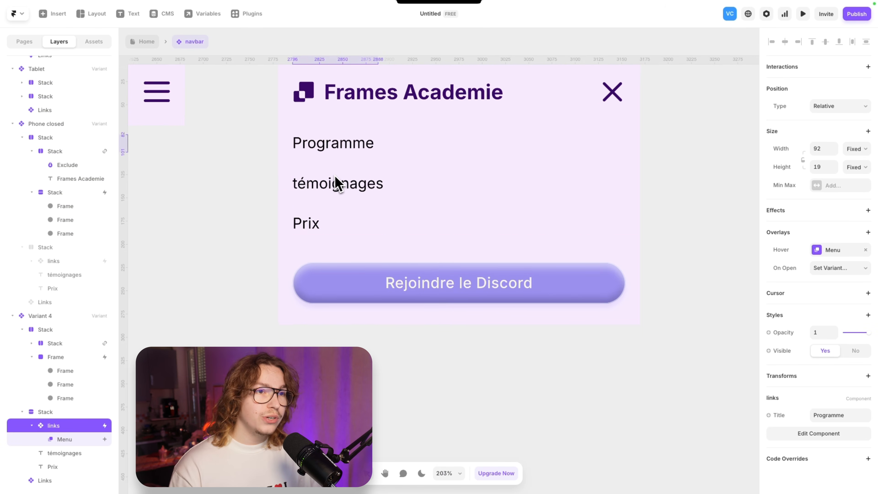
{"action": "scroll", "coordinate": [337, 182], "scroll_direction": "down", "scroll_amount": 3}
{"action": "key", "text": "Escape"}
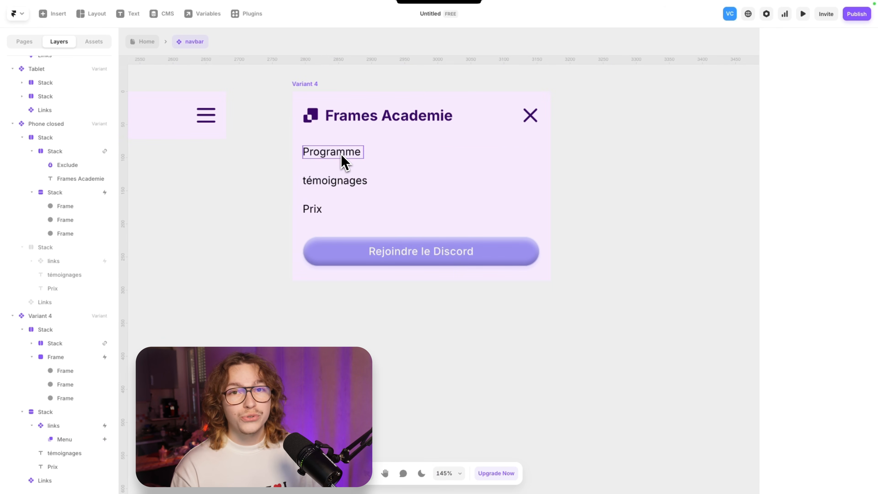
- Open the links component behind the open phone menu's Programme link and add a second variant beside the primary one
{"action": "left_click", "coordinate": [344, 162]}
{"action": "double_click", "coordinate": [341, 164]}
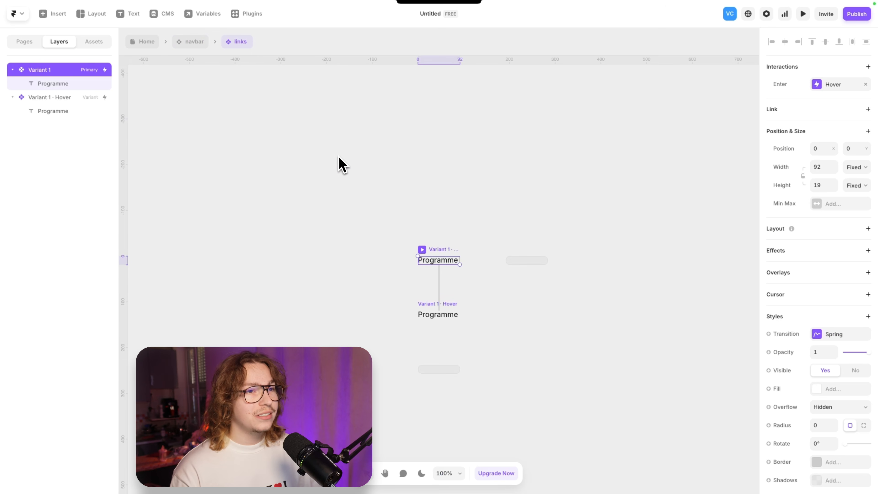
{"action": "scroll", "coordinate": [482, 270], "scroll_direction": "up", "scroll_amount": 2}
{"action": "left_click", "coordinate": [538, 261]}
{"action": "scroll", "coordinate": [505, 268], "scroll_direction": "down", "scroll_amount": 8}
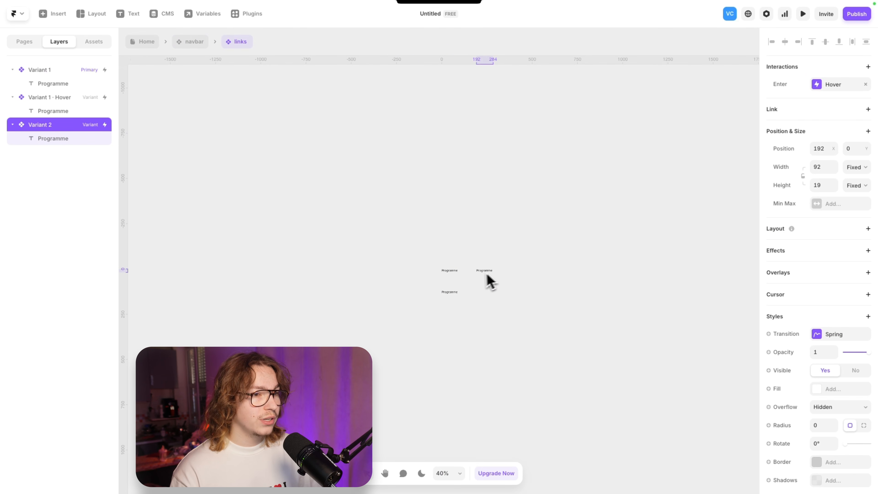
{"action": "scroll", "coordinate": [486, 272], "scroll_direction": "up", "scroll_amount": 8}
{"action": "scroll", "coordinate": [508, 276], "scroll_direction": "up", "scroll_amount": 7}
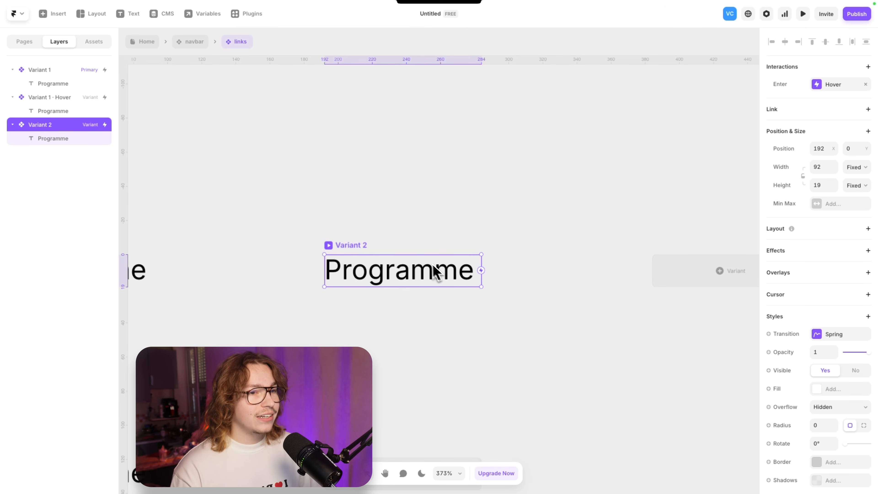
{"action": "scroll", "coordinate": [431, 268], "scroll_direction": "down", "scroll_amount": 7}
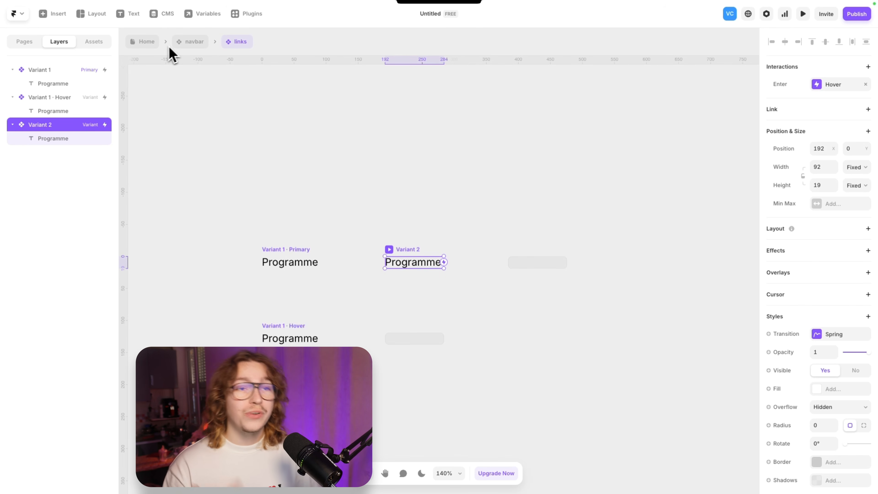
- Return to the Home page and set the Desktop navbar's position type to Fixed
{"action": "left_click", "coordinate": [155, 43]}
{"action": "left_click", "coordinate": [278, 200]}
{"action": "left_click", "coordinate": [849, 154]}
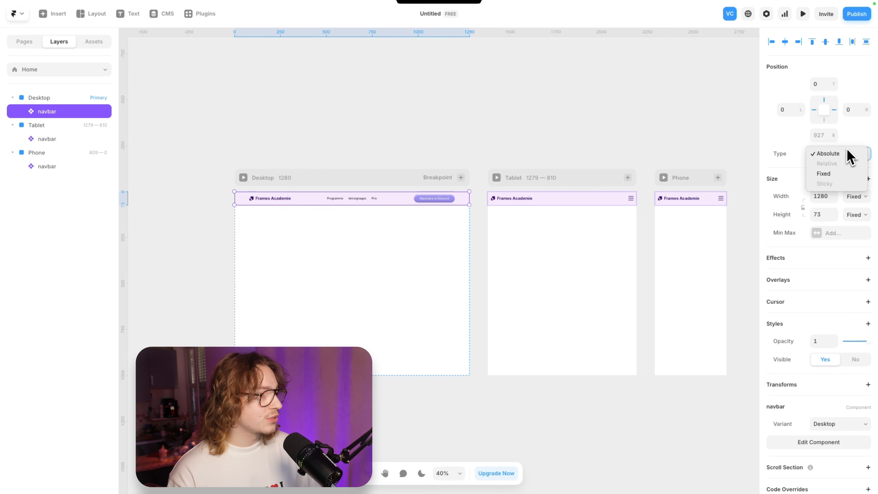
{"action": "left_click", "coordinate": [843, 173]}
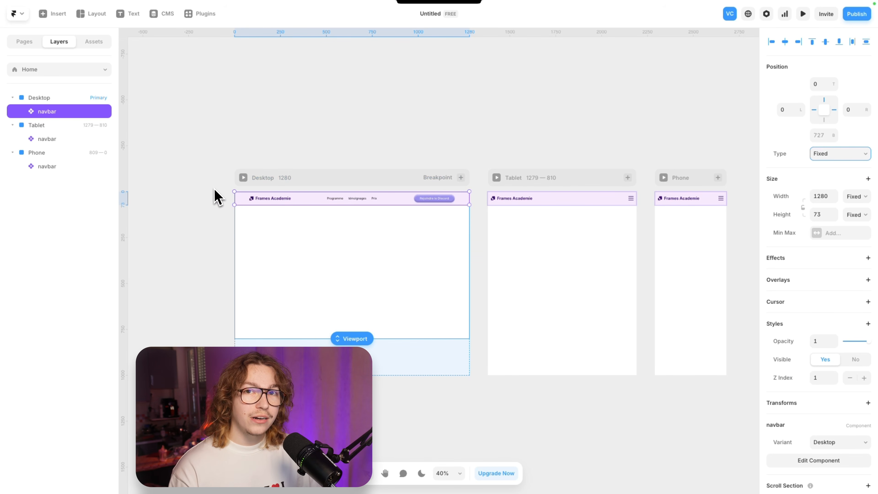
- Extend the Desktop breakpoint's height to about 2171 to make the page scrollable
{"action": "left_click", "coordinate": [242, 177]}
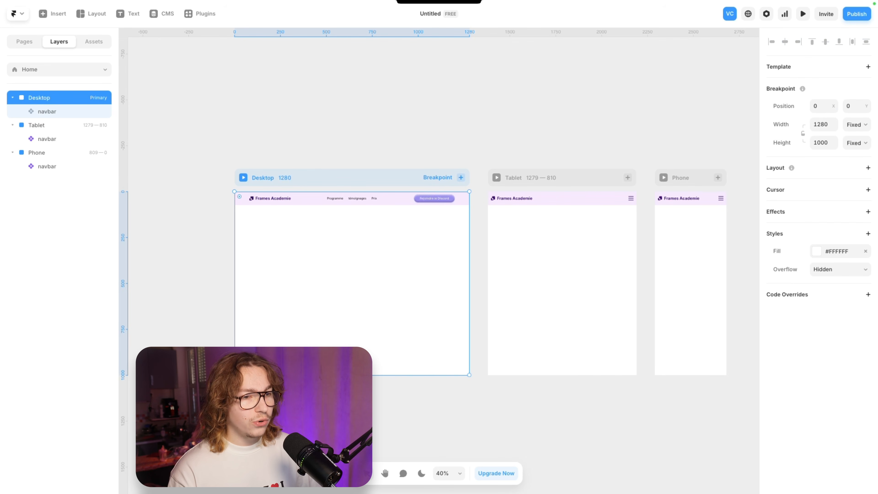
{"action": "scroll", "coordinate": [335, 368], "scroll_direction": "down", "scroll_amount": 5}
{"action": "scroll", "coordinate": [333, 368], "scroll_direction": "down", "scroll_amount": 2}
{"action": "left_click_drag", "start_coordinate": [334, 371], "coordinate": [334, 448]}
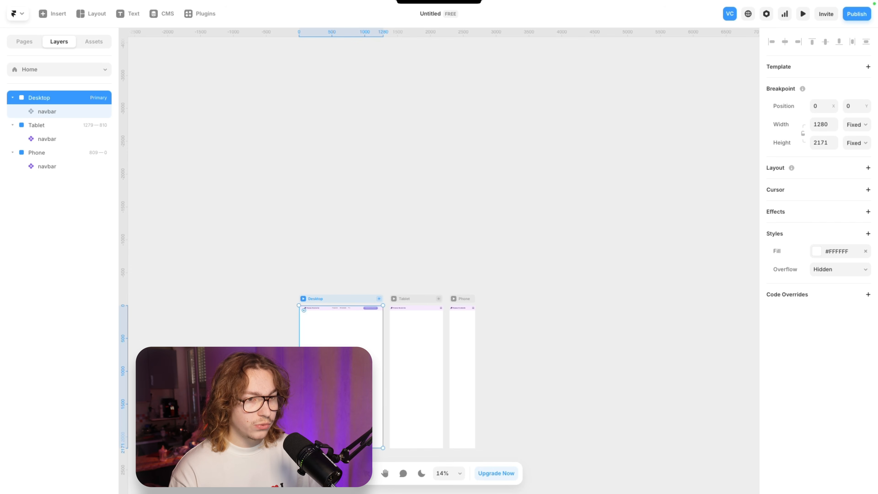
- Draw a rectangular test frame in the lower half of the Desktop breakpoint
{"action": "left_click", "coordinate": [86, 14]}
{"action": "left_click", "coordinate": [98, 37]}
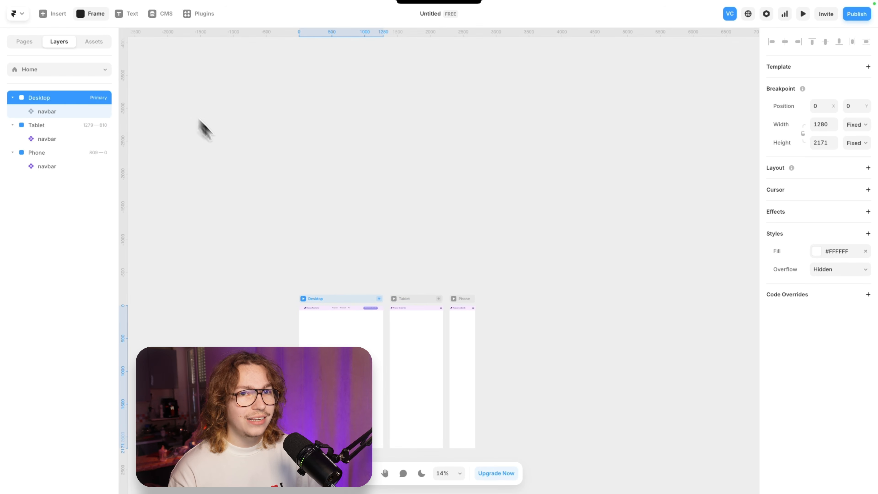
{"action": "scroll", "coordinate": [320, 295], "scroll_direction": "down", "scroll_amount": 3}
{"action": "left_click_drag", "start_coordinate": [322, 281], "coordinate": [370, 316]}
{"action": "left_click", "coordinate": [322, 248]}
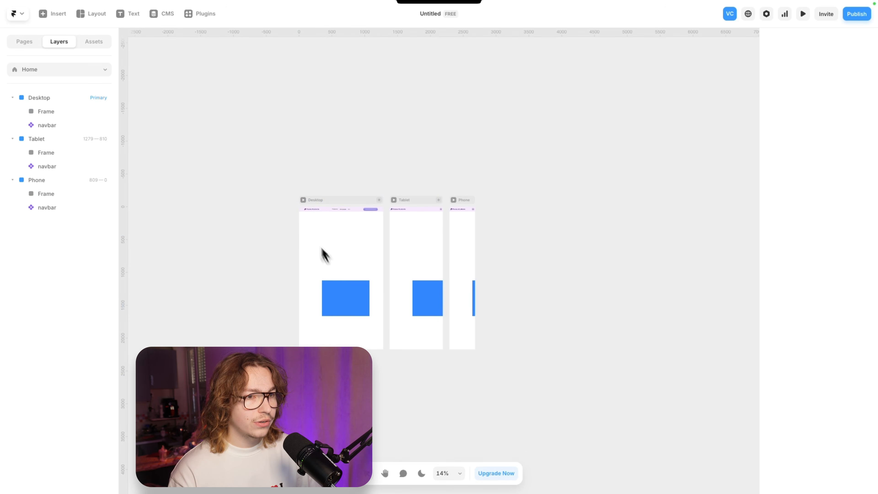
- Preview the Desktop page, scroll down and up to check the fixed navbar, and return to the canvas
{"action": "left_click", "coordinate": [303, 202]}
{"action": "scroll", "coordinate": [380, 225], "scroll_direction": "down", "scroll_amount": 10}
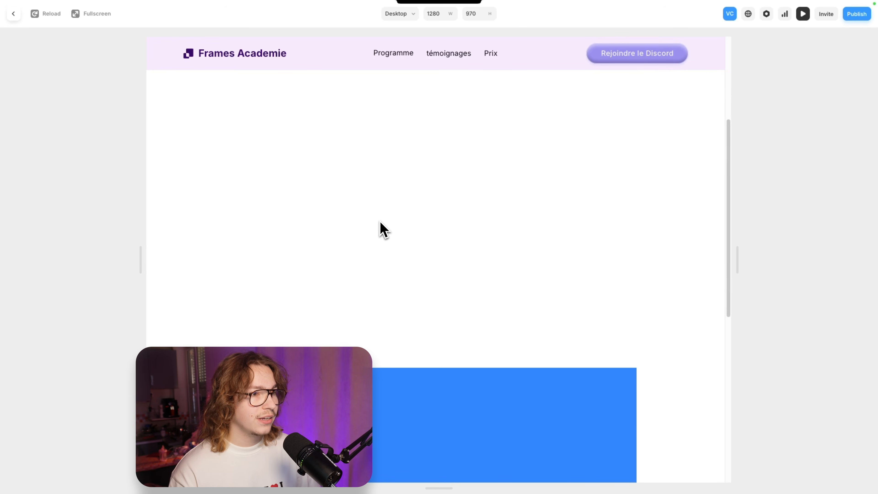
{"action": "scroll", "coordinate": [381, 226], "scroll_direction": "up", "scroll_amount": 3}
{"action": "scroll", "coordinate": [380, 226], "scroll_direction": "up", "scroll_amount": 5}
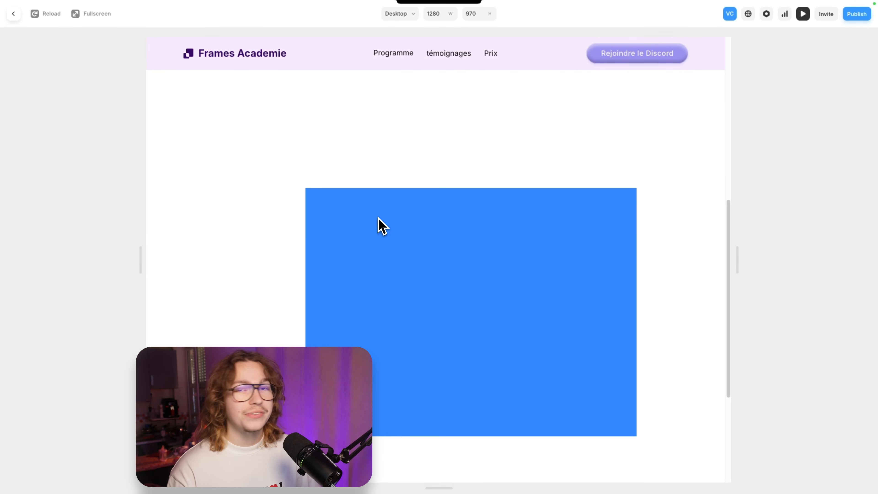
{"action": "left_click", "coordinate": [13, 14]}
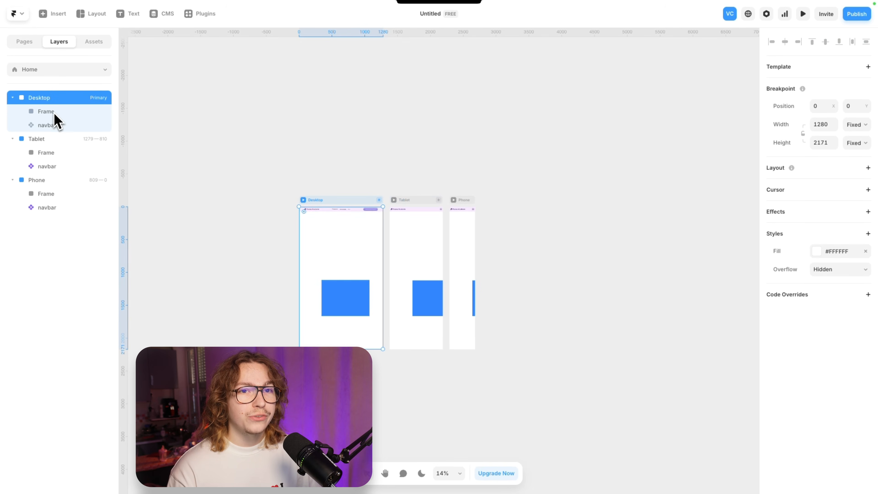
- Nest the Desktop navbar inside the blue frame, align it to the frame's top, and examine the available position types
{"action": "left_click", "coordinate": [57, 126]}
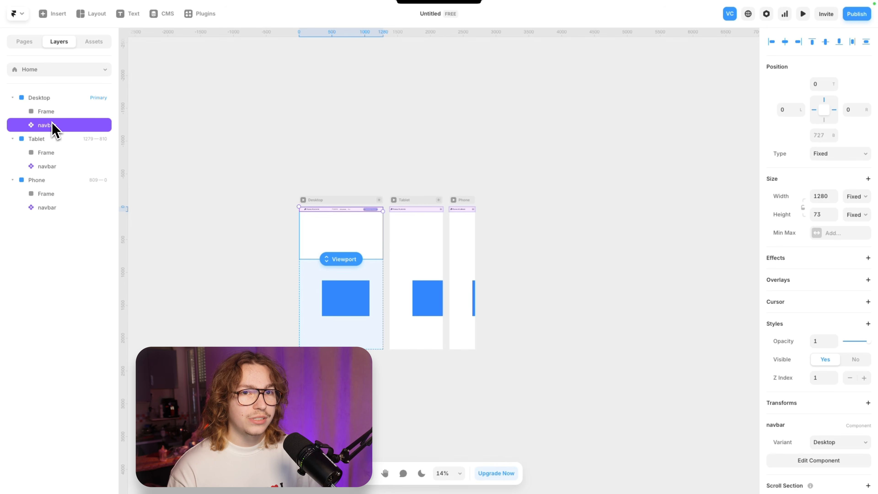
{"action": "left_click_drag", "start_coordinate": [53, 125], "coordinate": [55, 121]}
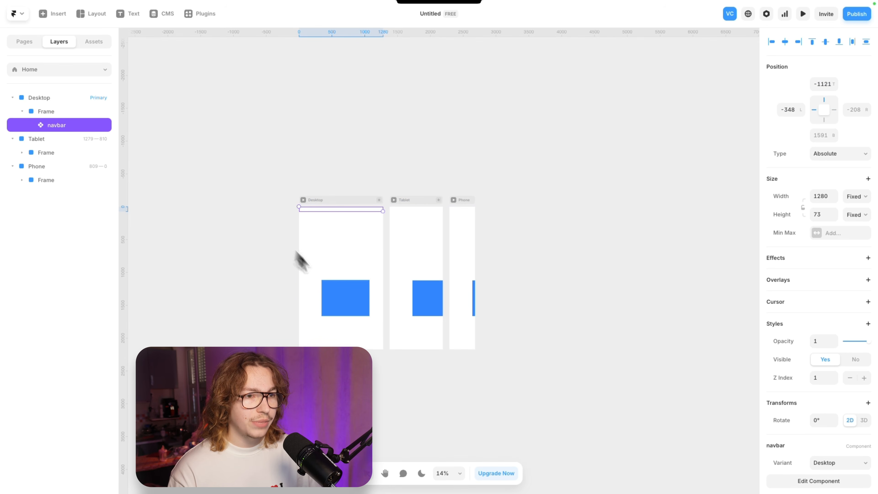
{"action": "left_click", "coordinate": [812, 43]}
{"action": "left_click", "coordinate": [853, 155]}
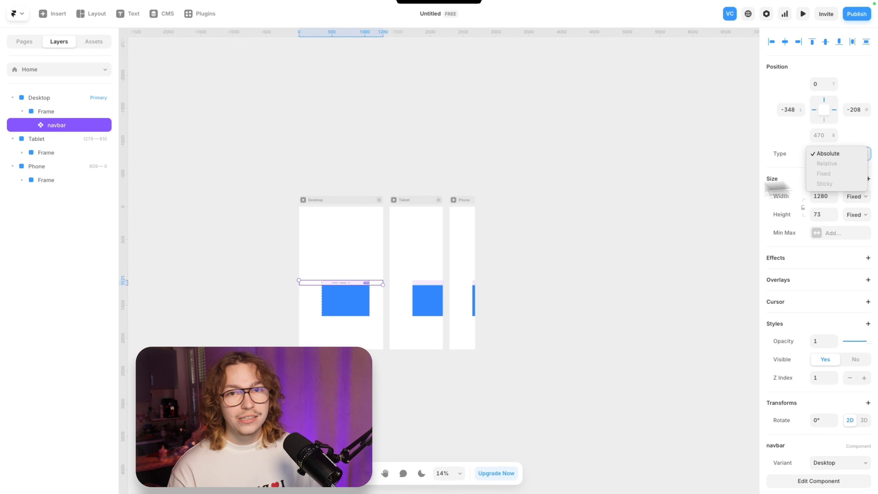
- Move the navbar out of the frame to directly under Desktop and set it to Fixed with top, left and right offsets of 0
{"action": "left_click_drag", "start_coordinate": [69, 129], "coordinate": [68, 109]}
{"action": "left_click", "coordinate": [45, 98]}
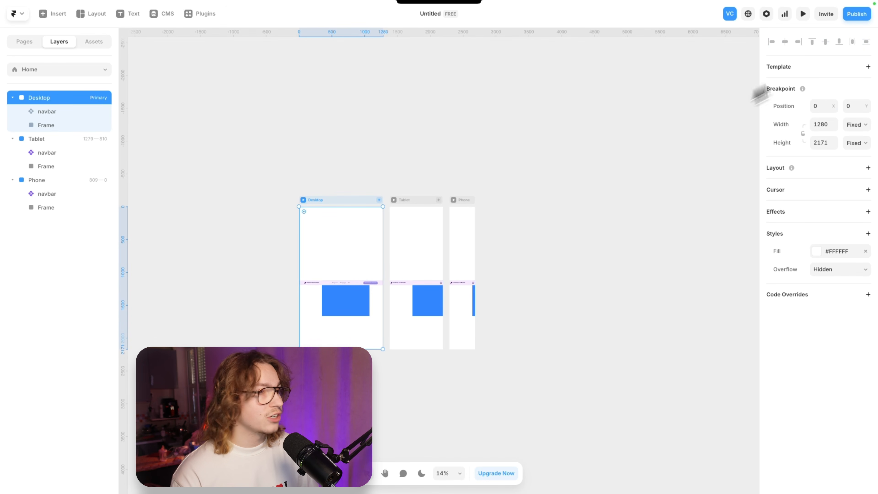
{"action": "left_click", "coordinate": [511, 184]}
{"action": "left_click", "coordinate": [318, 289]}
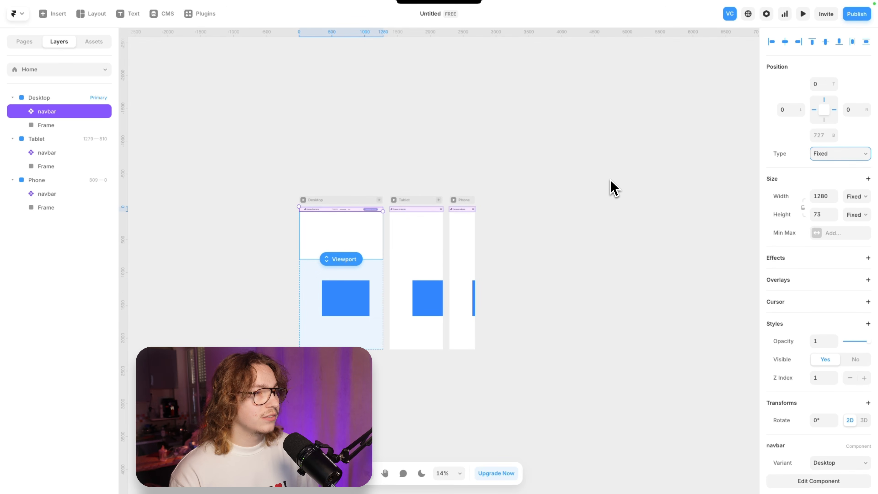